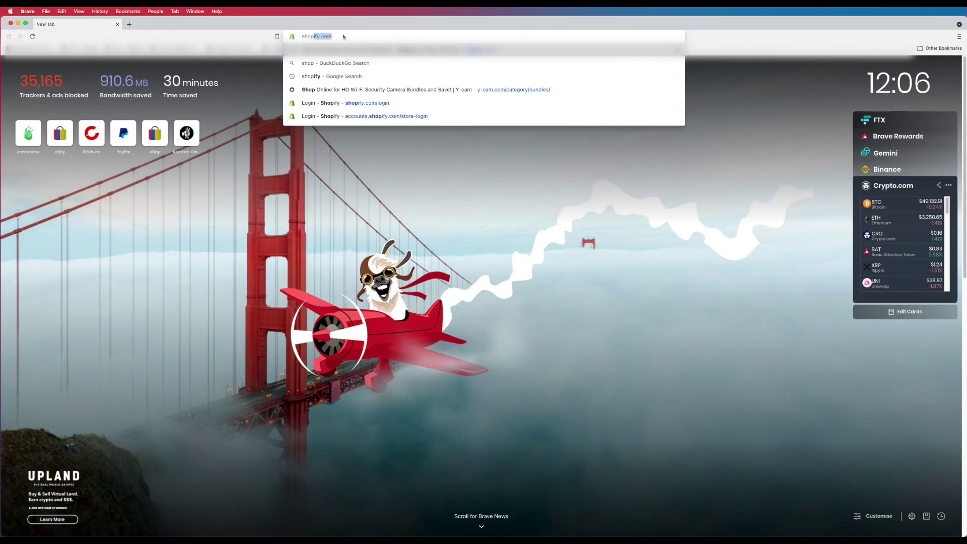
Sign up for the free trial at shopify.com with the account email and password, name the store "Crypto Cult Co", and save the login.
key(Return)
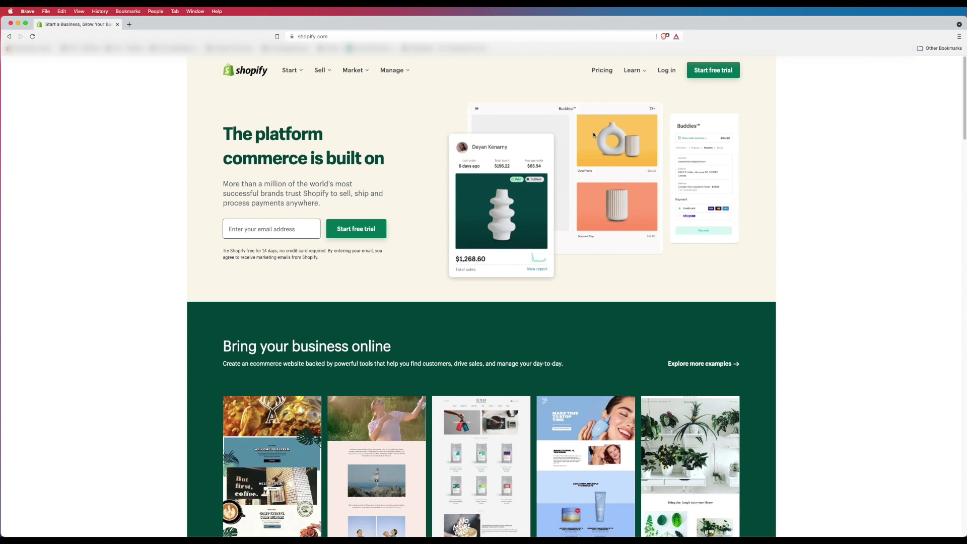
click(711, 74)
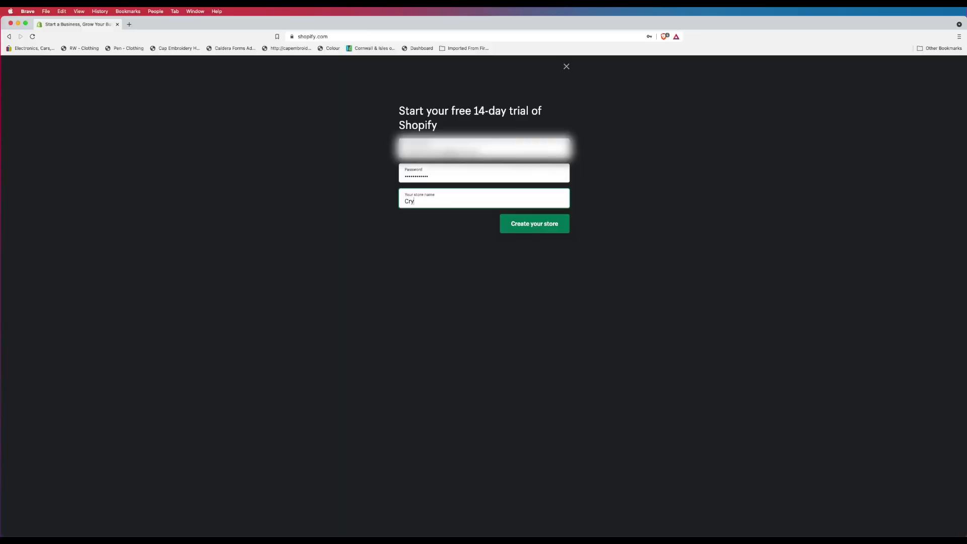
text(pto Cult Co)
click(529, 228)
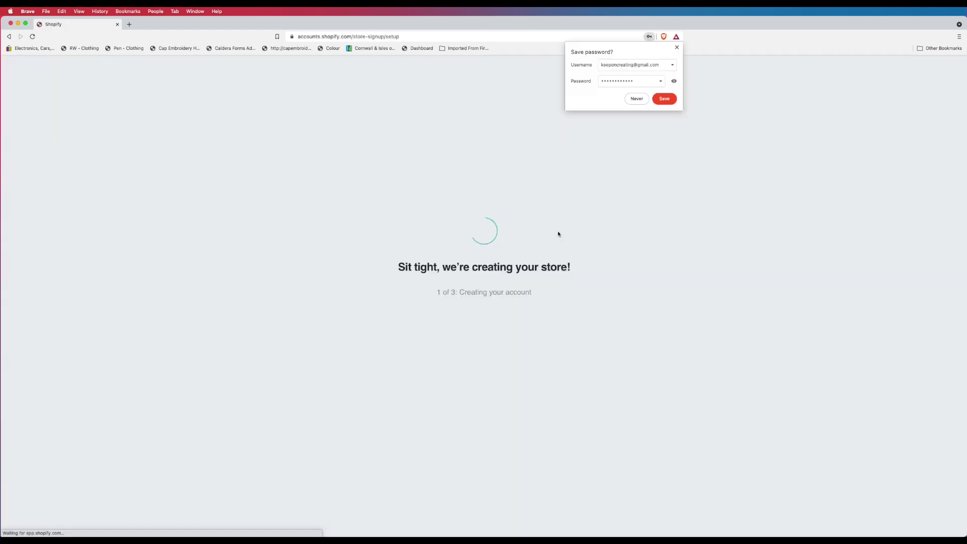
click(664, 98)
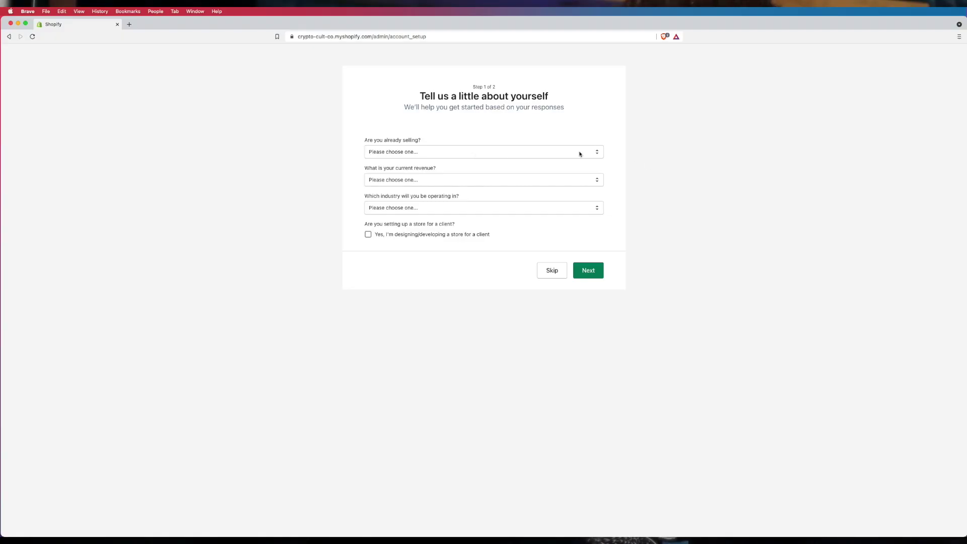
Answer the setup question about already selling with "I'm not selling products yet".
click(580, 153)
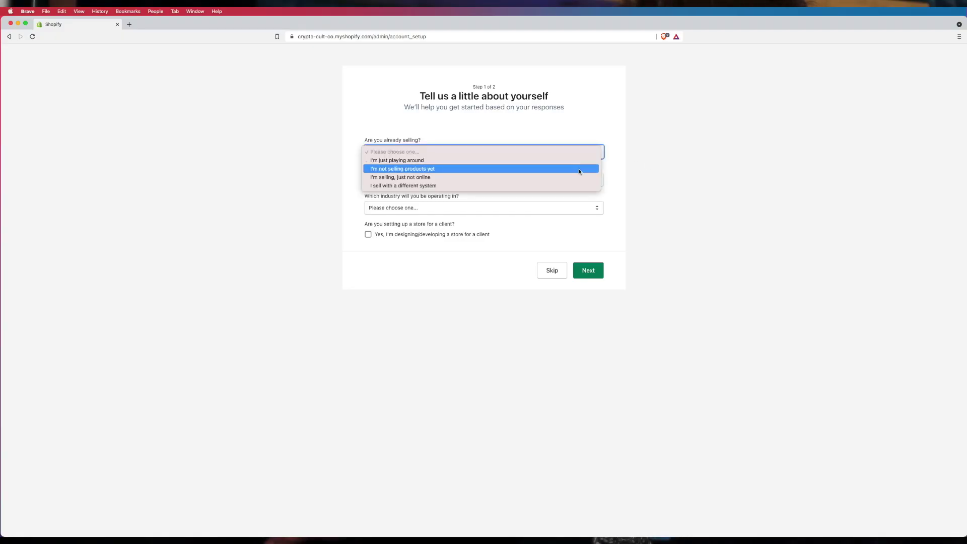
click(580, 168)
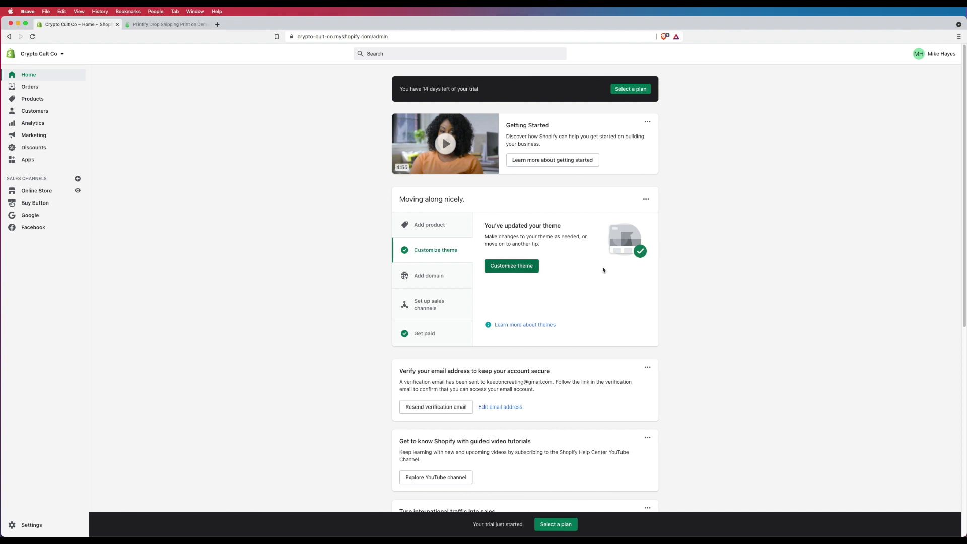
Go to the store's theme management and open the details of the free Simple theme.
click(512, 268)
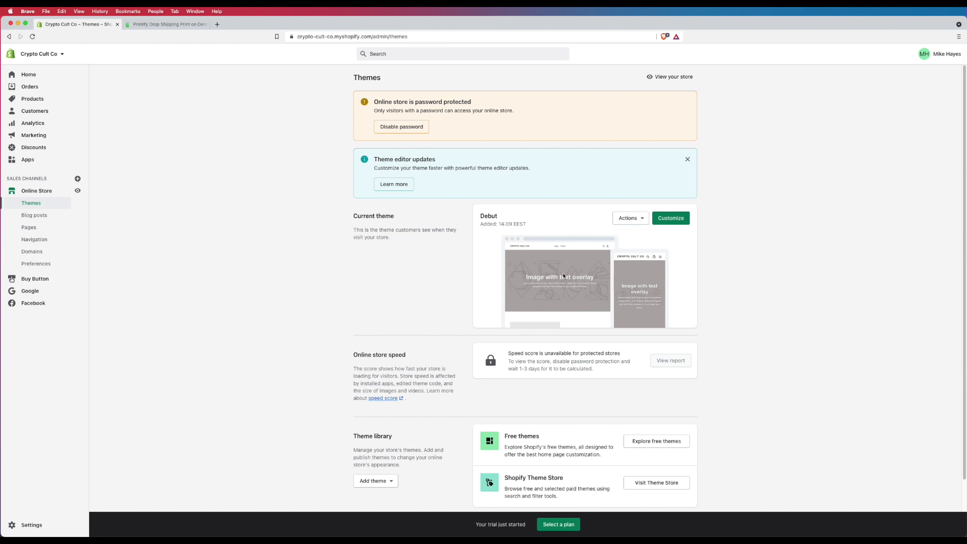
scroll(564, 273, down, 2)
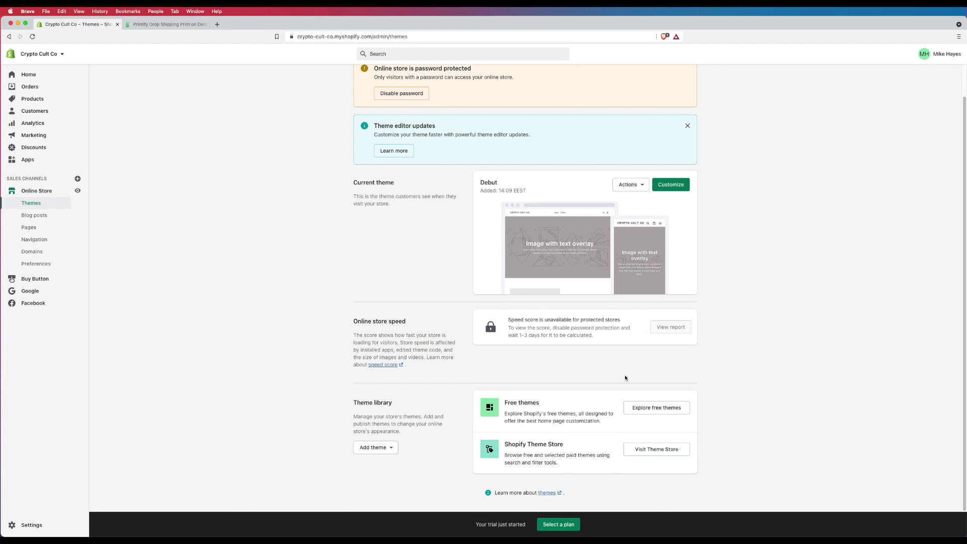
click(649, 408)
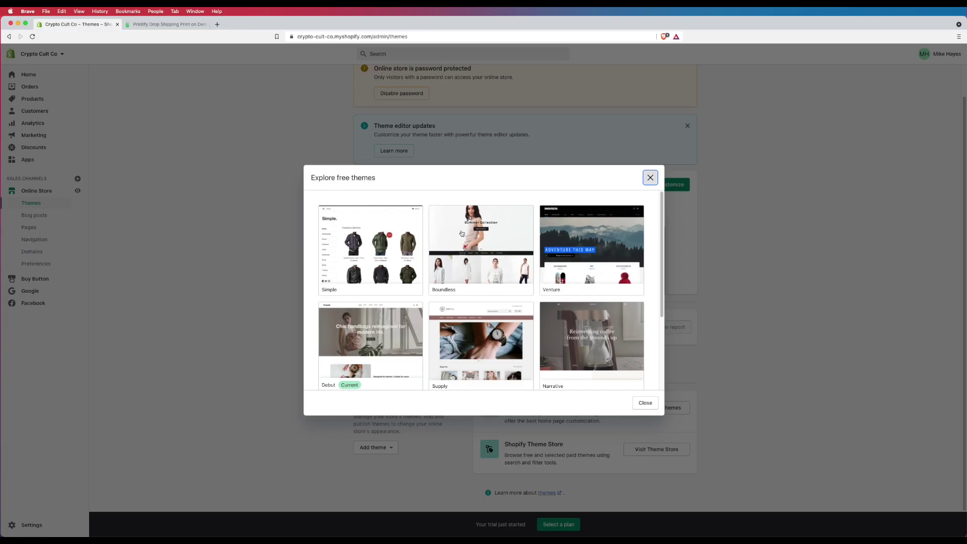
click(352, 252)
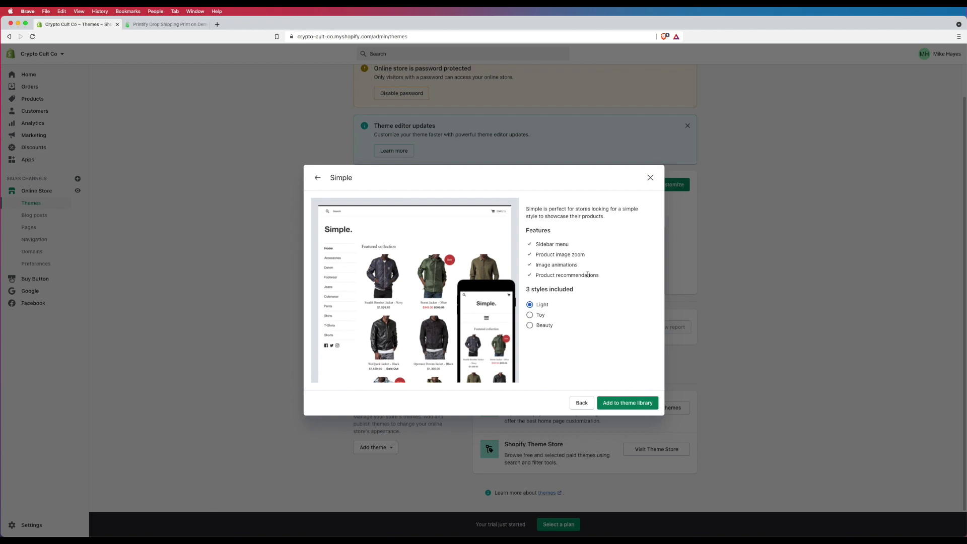
Preview the Simple theme's Toy and Beauty styles, and add the theme to the library in the Light style.
drag(580, 292, 538, 290)
click(542, 315)
click(541, 326)
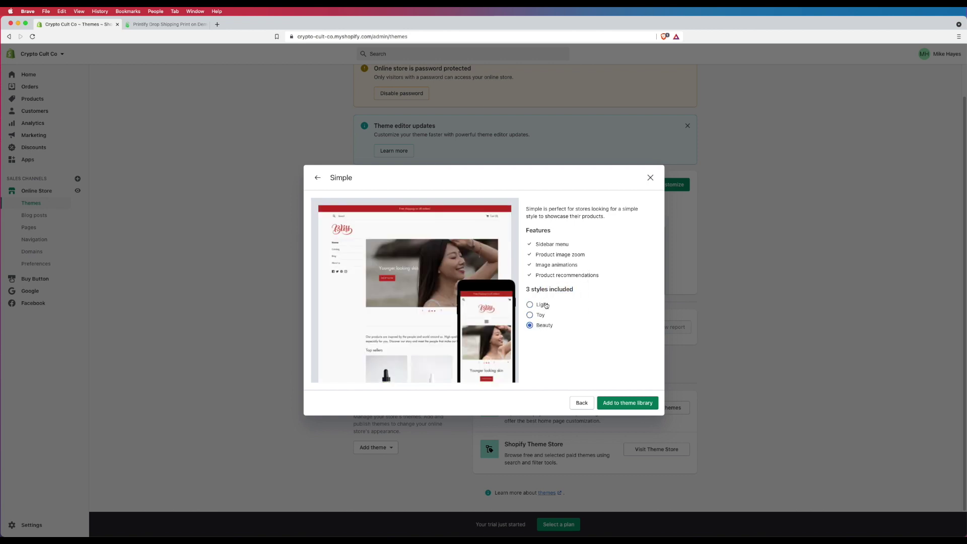
click(545, 306)
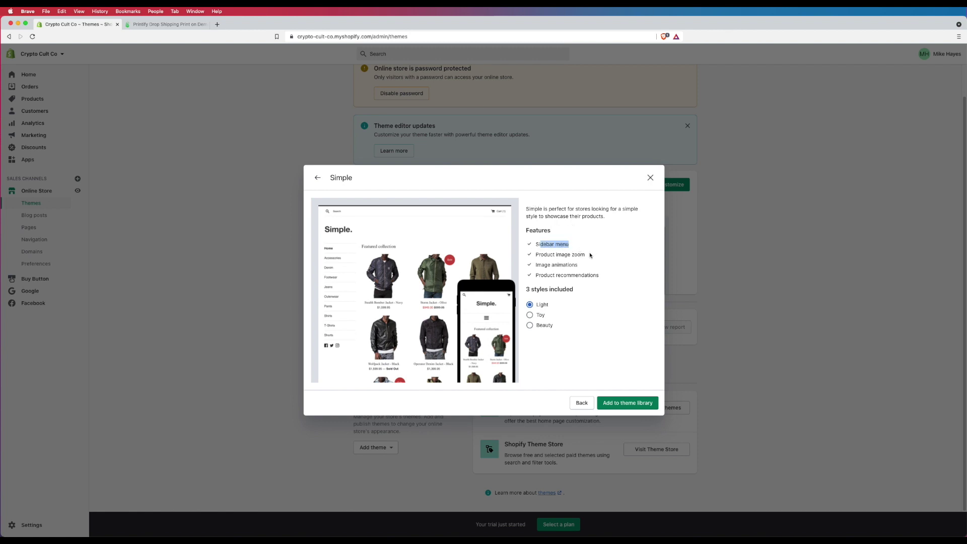
drag(536, 264, 555, 275)
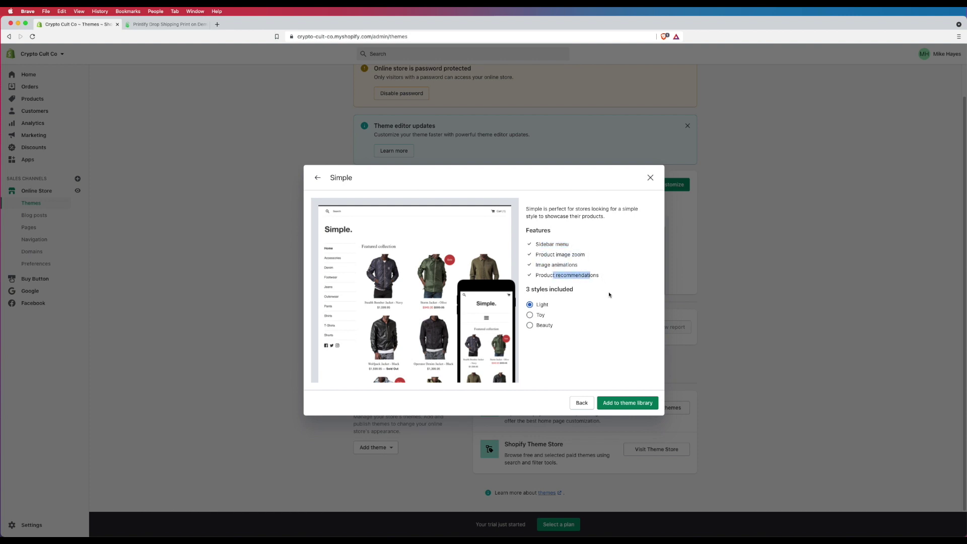
click(618, 406)
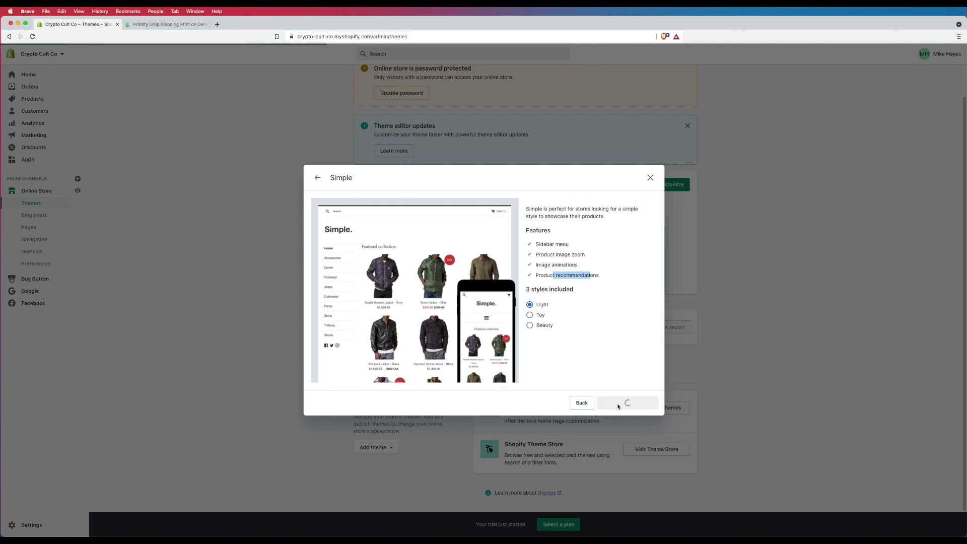
scroll(644, 422, down, 3)
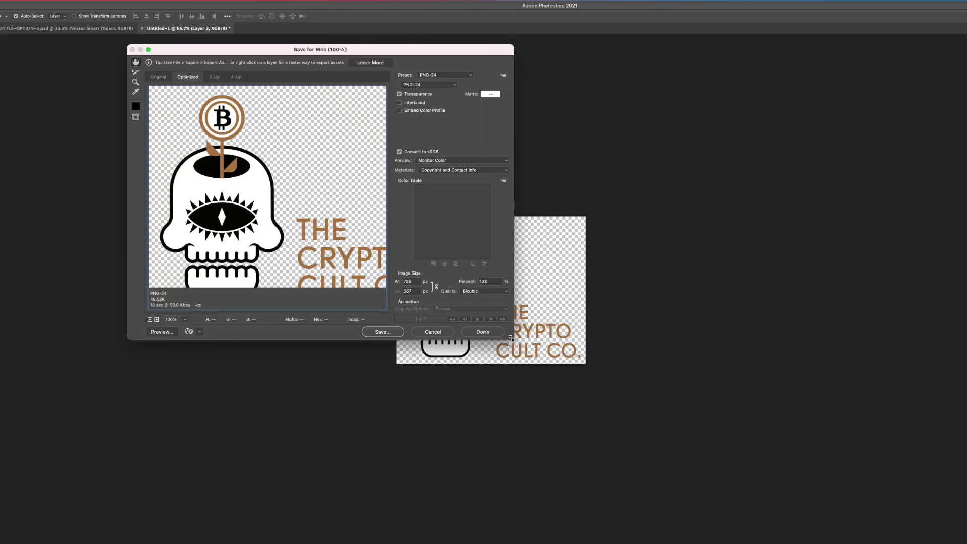
Switch to Photoshop, enlarge the logo's Save for Web window and keep Transparency enabled for the PNG-24 export.
drag(512, 338, 761, 441)
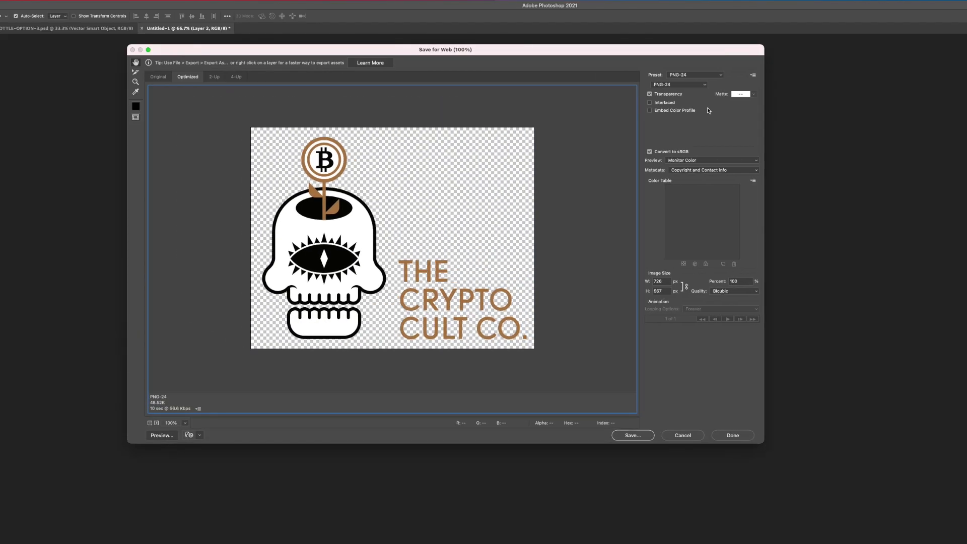
click(664, 95)
click(665, 95)
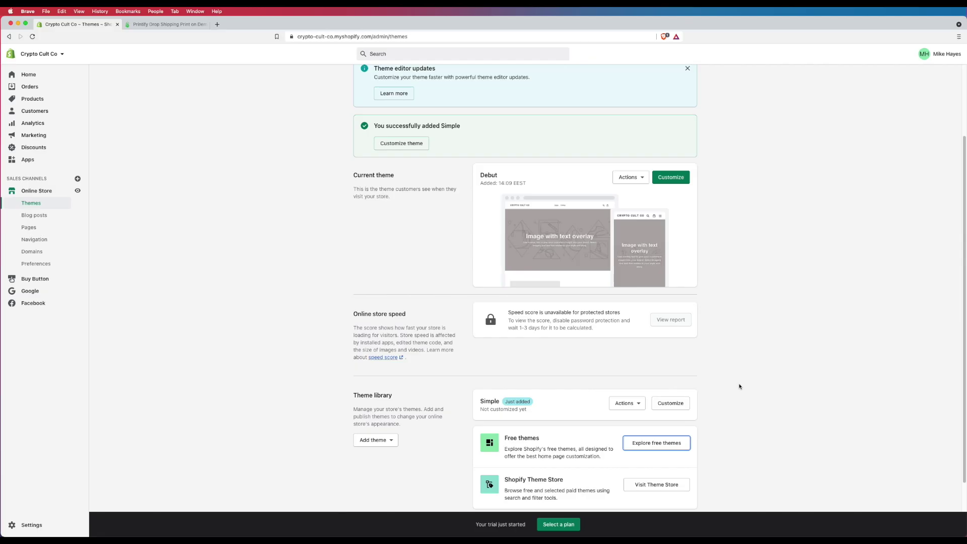
Back in Shopify, set the Crypto Cult Co. skull image as the Simple theme's header logo with a 250px width, and save.
scroll(742, 362, down, 2)
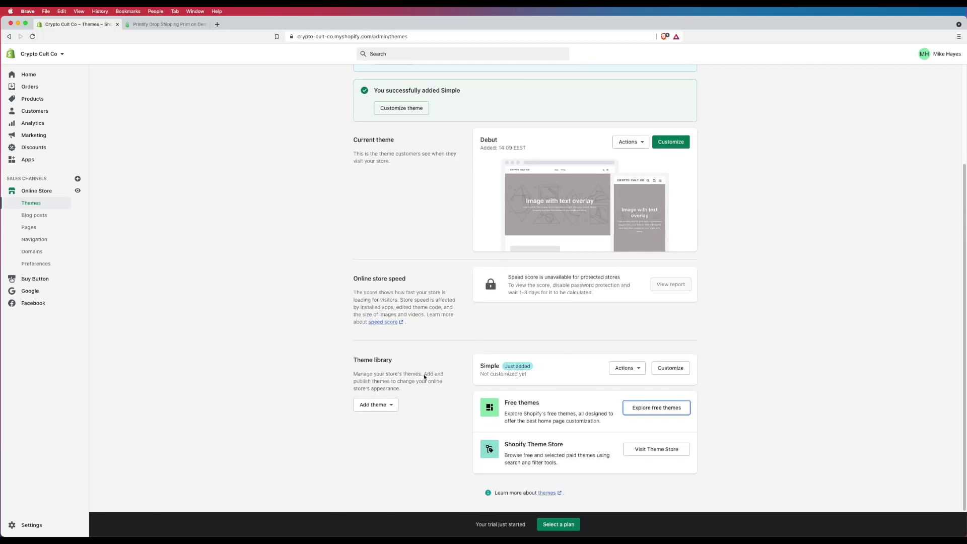
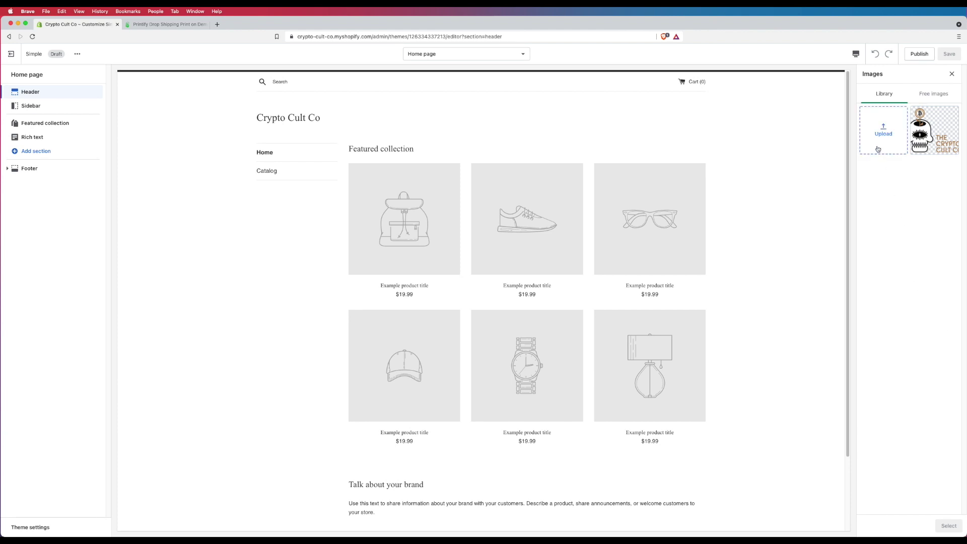
click(930, 134)
click(932, 132)
click(937, 135)
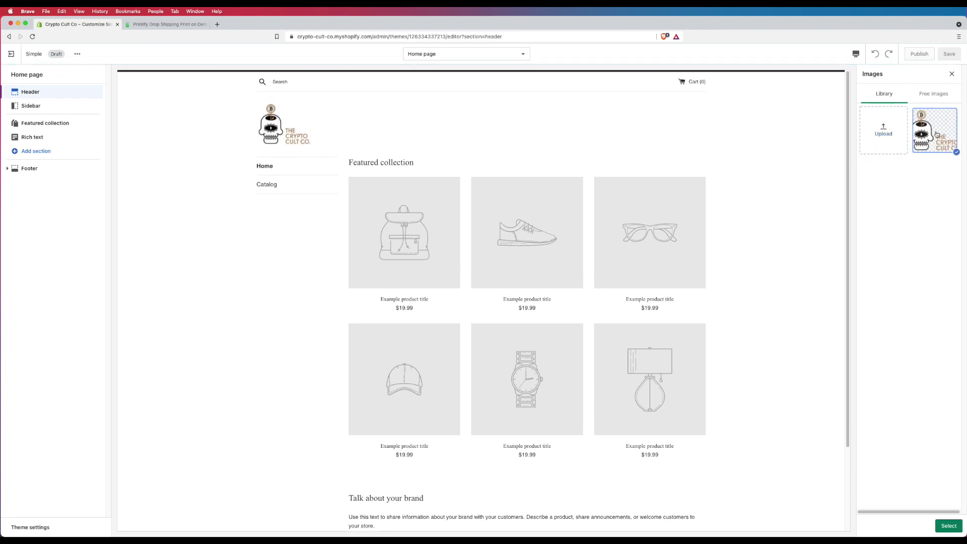
click(950, 525)
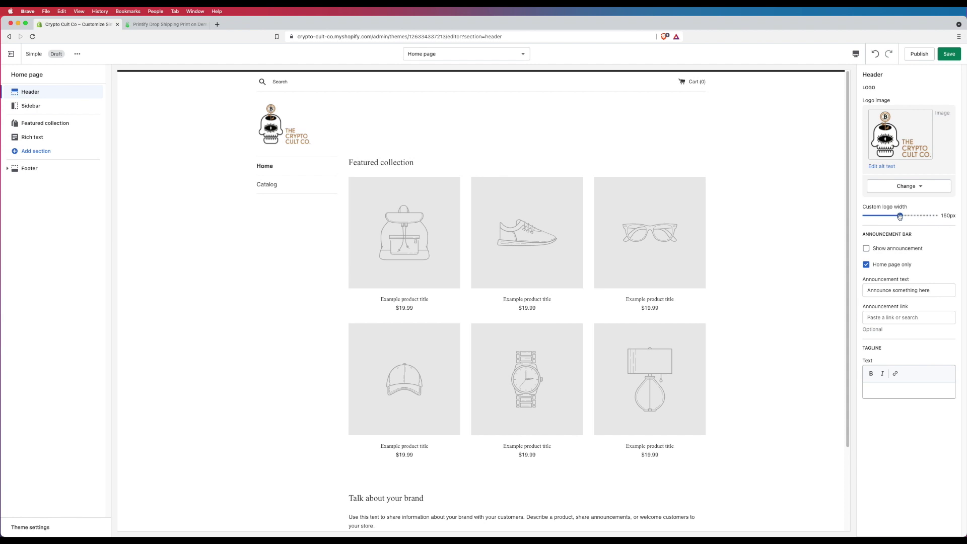
drag(936, 215, 935, 215)
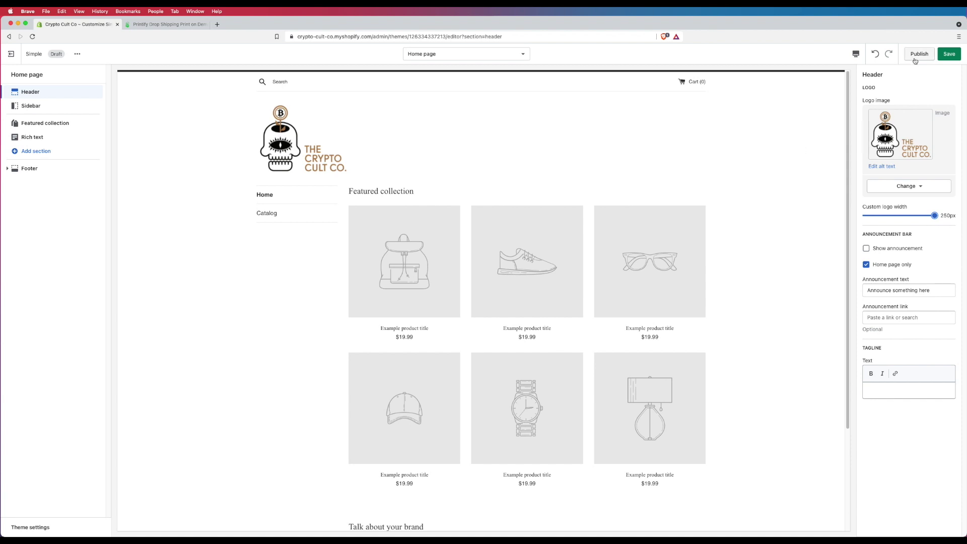
click(950, 54)
Change the home page's rich text heading to "Crypto Cult Co." and save the theme.
scroll(147, 174, down, 3)
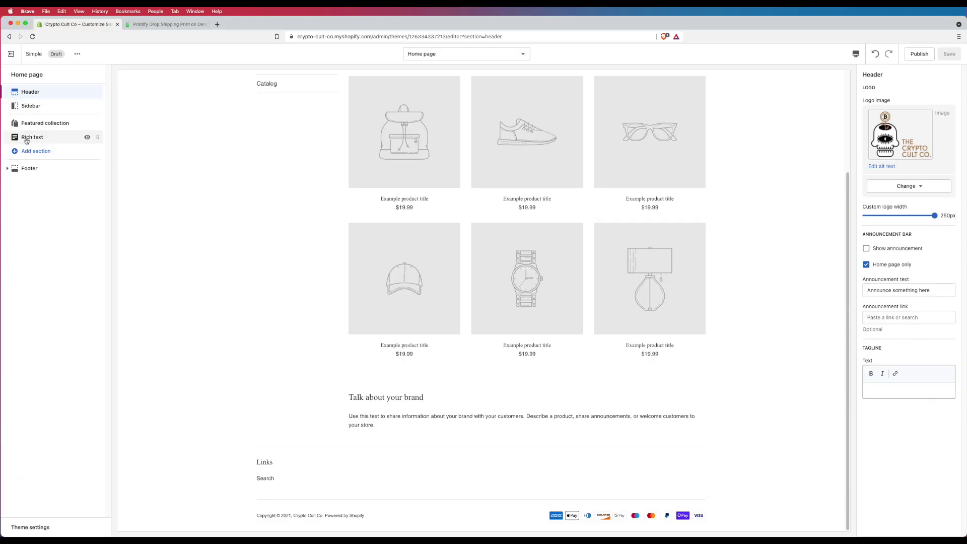
click(27, 141)
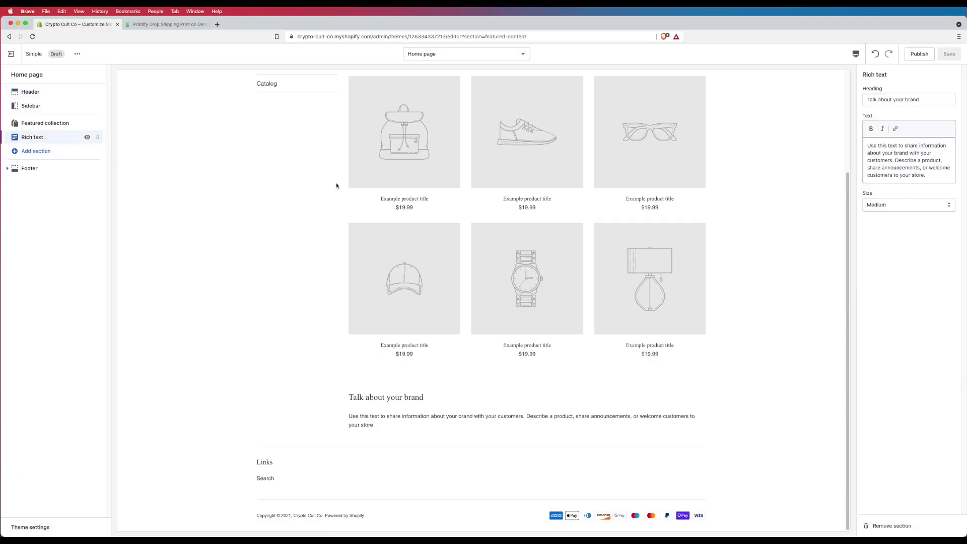
double_click(937, 102)
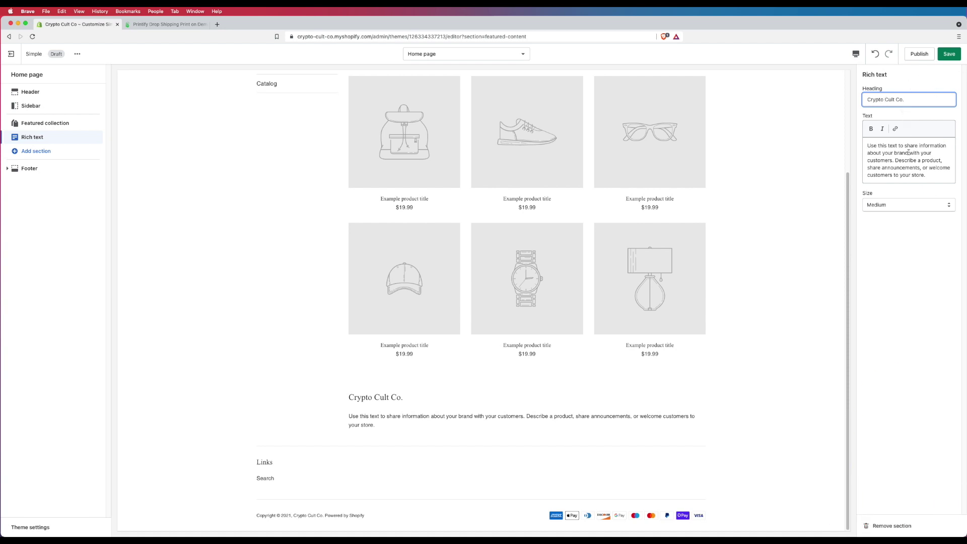
click(949, 54)
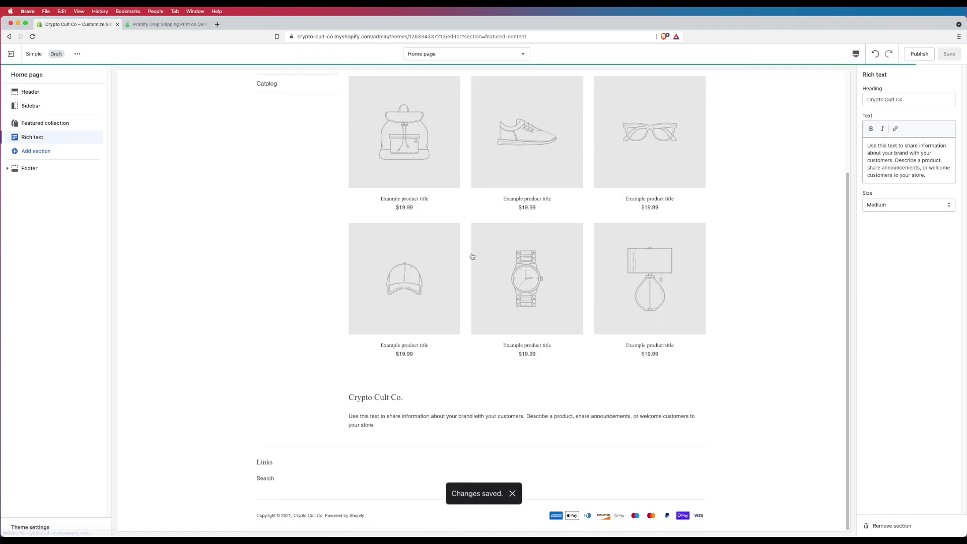
triple_click(929, 173)
mouse_move(869, 147)
mouse_down()
mouse_move(907, 158)
mouse_move(869, 152)
mouse_up()
click(906, 157)
click(890, 152)
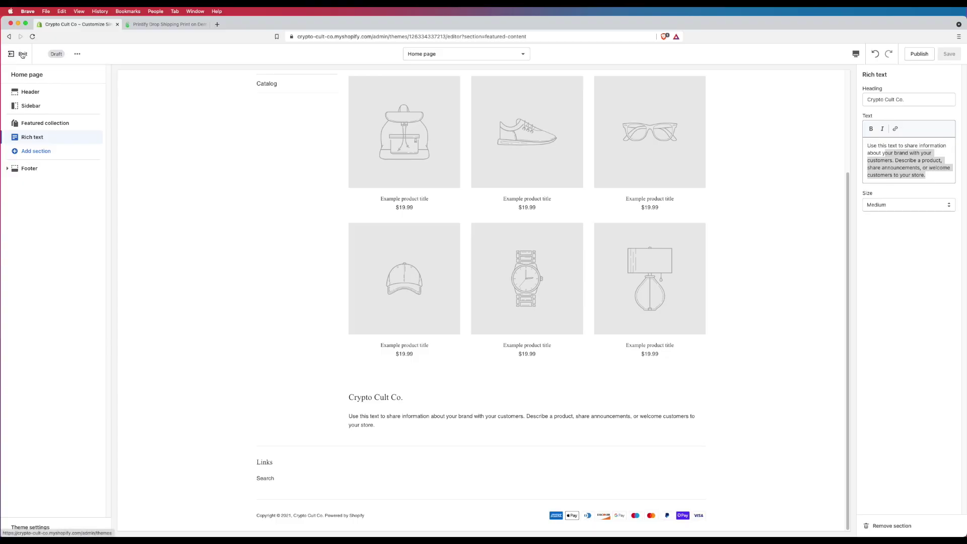
Exit the theme editor and review the current theme and theme library on the Themes page.
click(22, 54)
scroll(641, 301, down, 3)
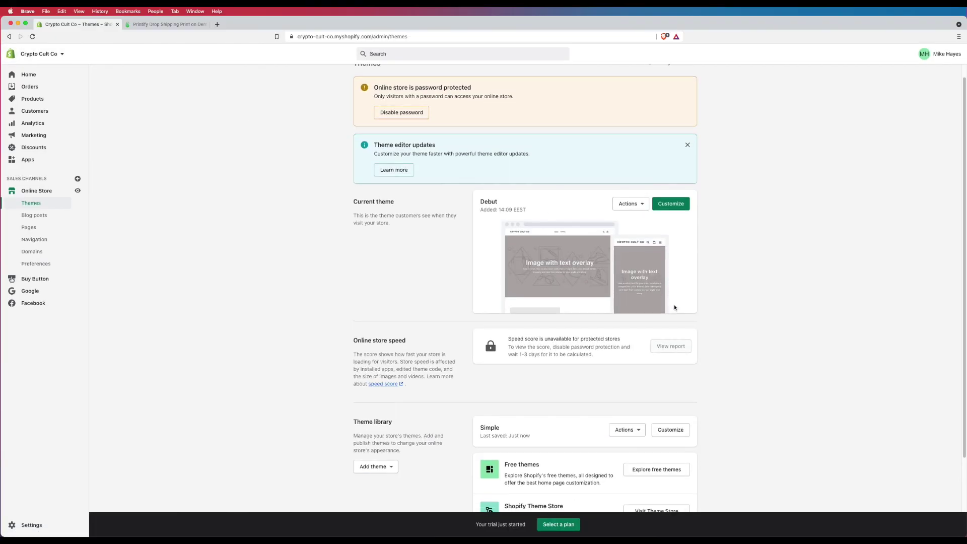
scroll(729, 321, up, 5)
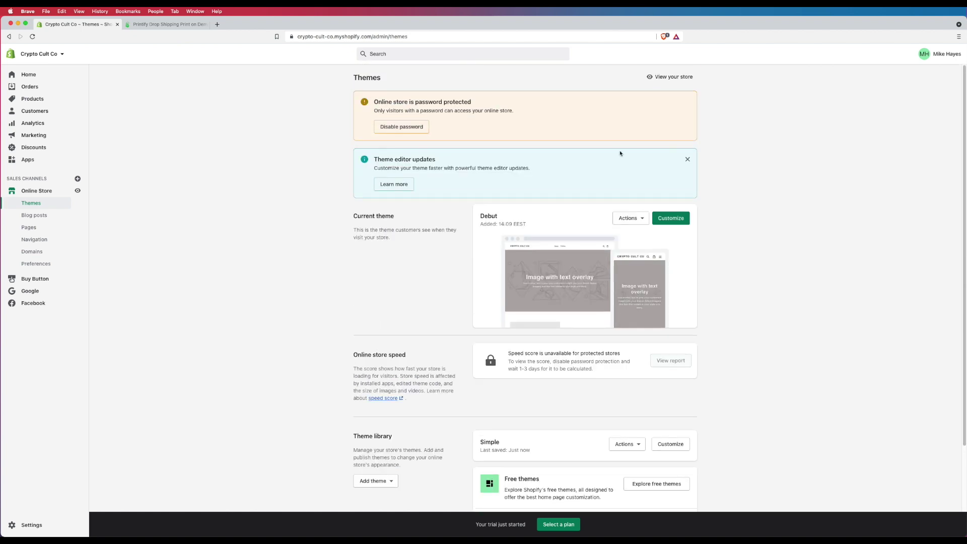
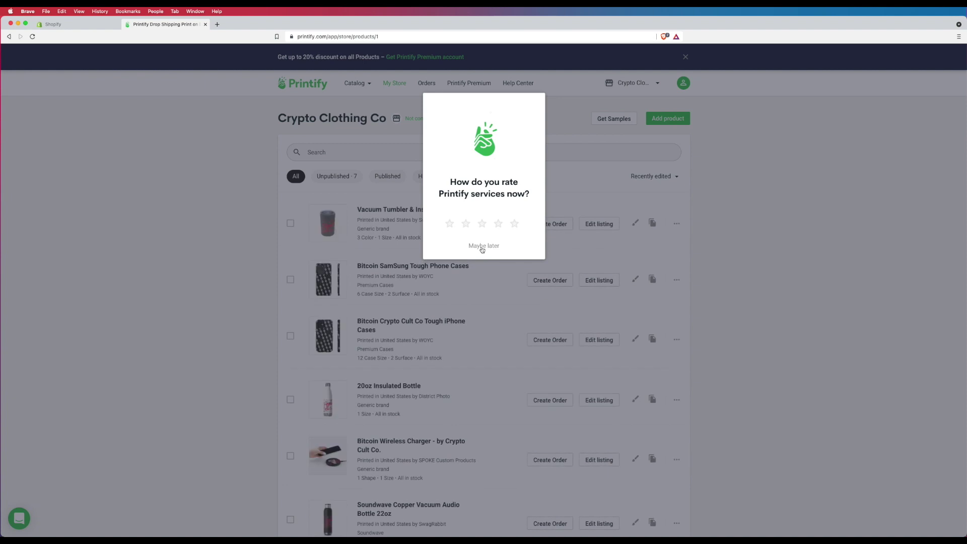
In Printify, dismiss the rating request and start connecting the Crypto Clothing Co store to Shopify.
click(481, 246)
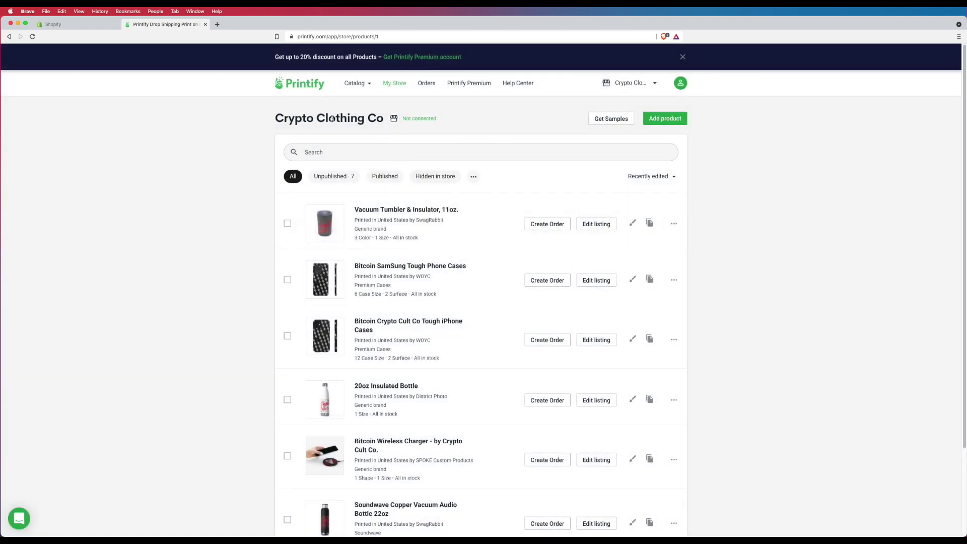
click(416, 121)
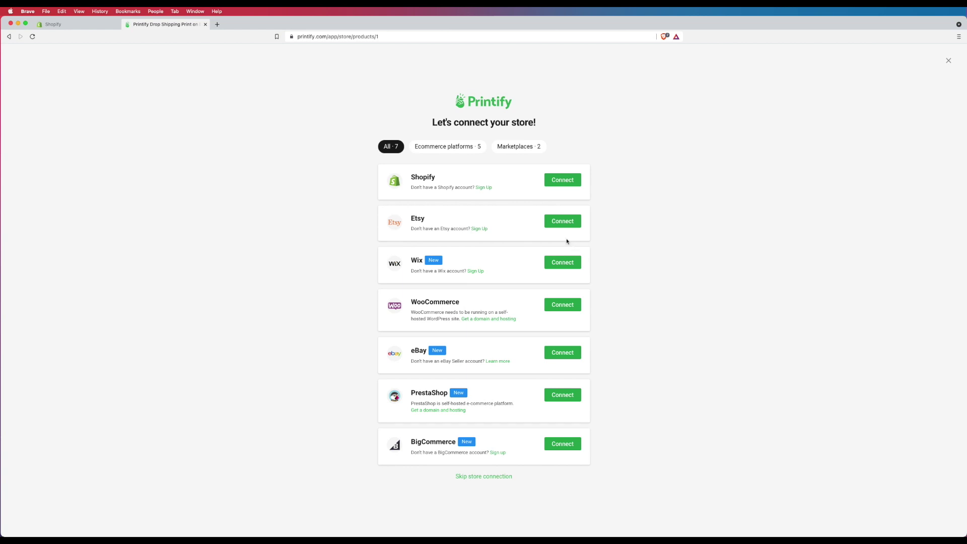
click(562, 180)
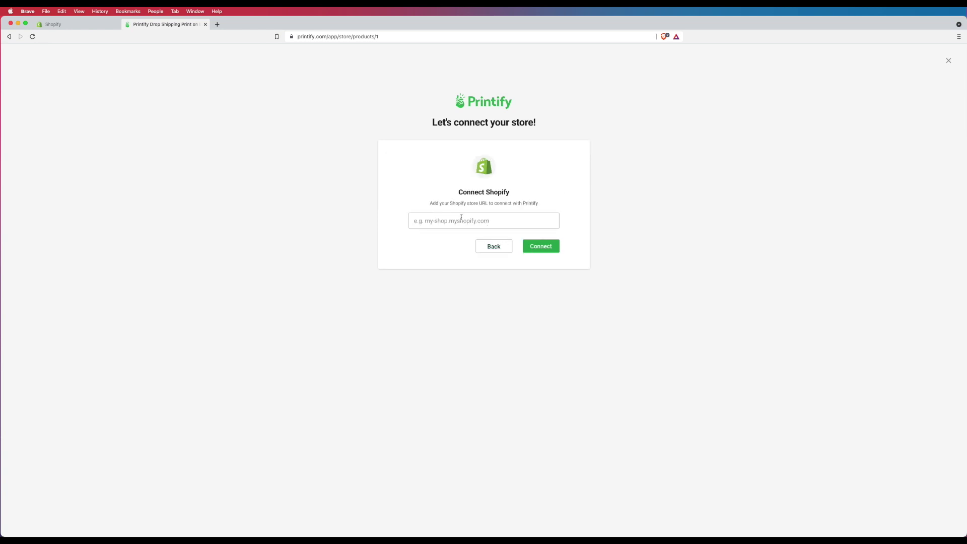
In Shopify, copy the store's current domain crypto-cult-co.myshopify.com from the home page's Add domain task.
click(74, 28)
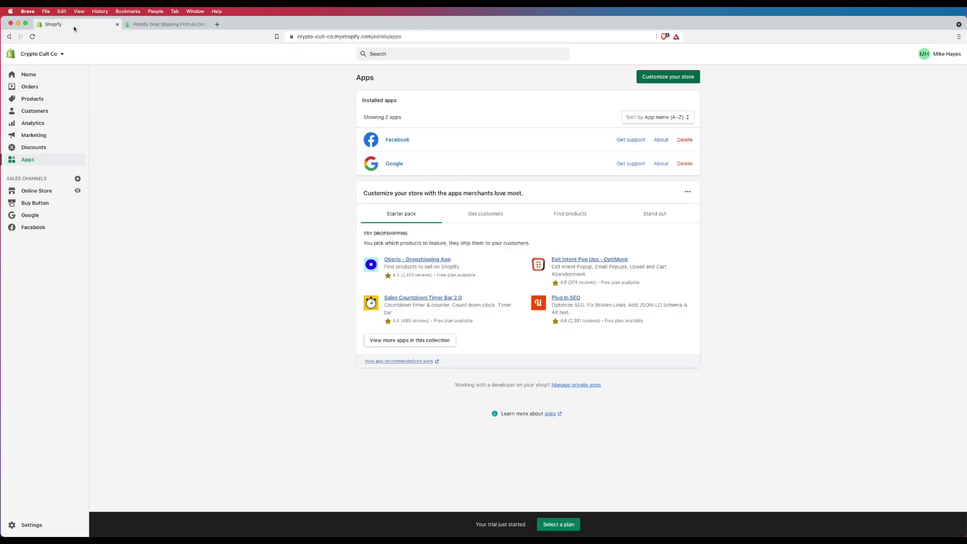
click(28, 77)
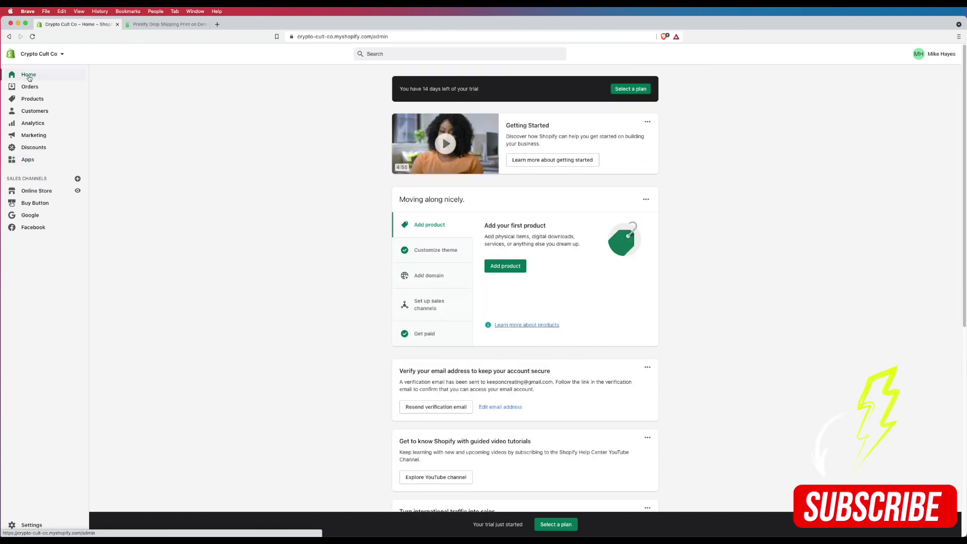
click(430, 276)
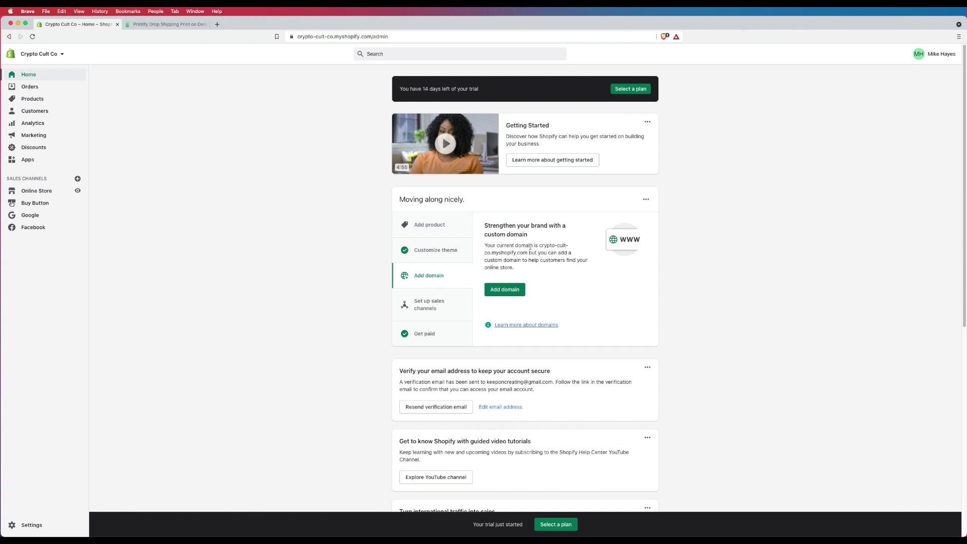
mouse_move(539, 246)
mouse_down()
mouse_move(514, 255)
mouse_move(527, 254)
mouse_up()
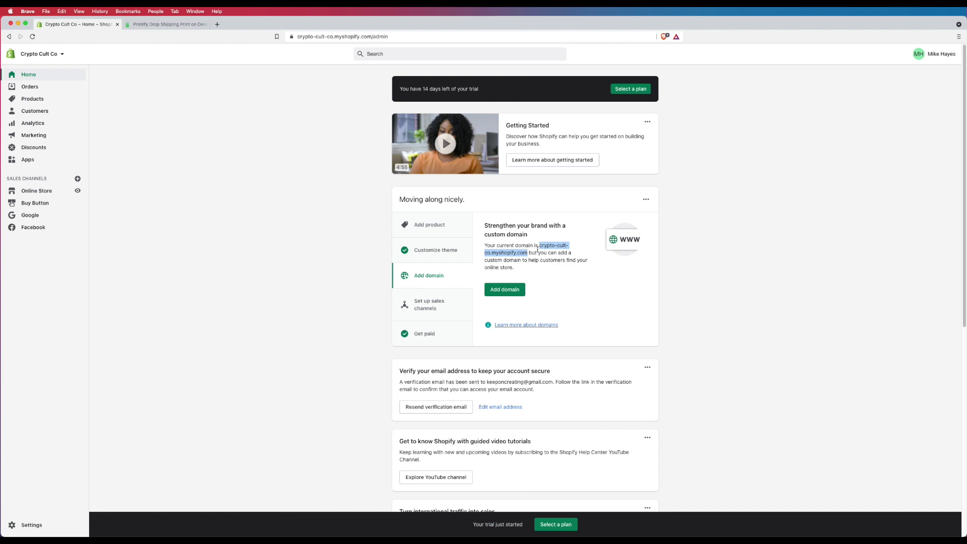
key(super+c)
Back in Printify, connect the Shopify store crypto-cult-co.myshopify.com and install the Printify - Print On Demand app.
click(176, 25)
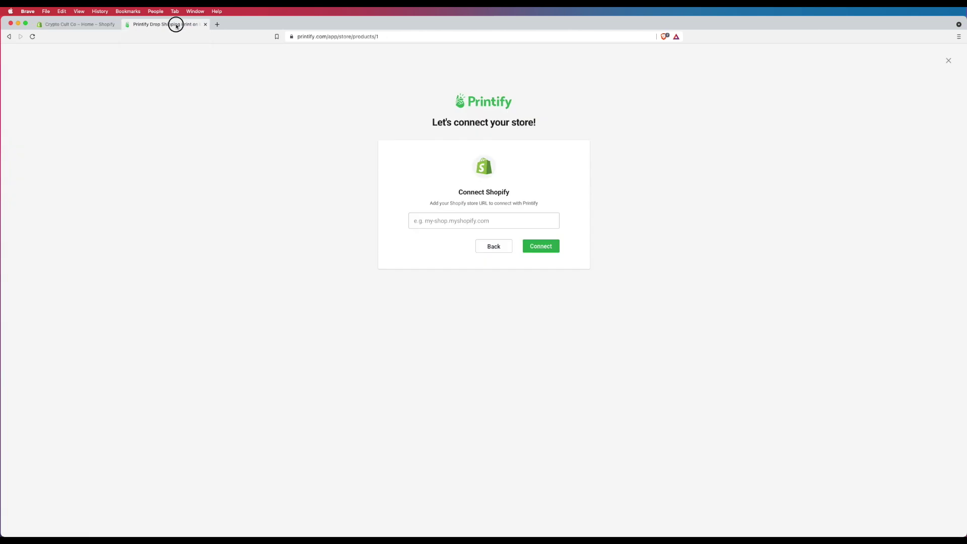
click(442, 221)
key(super+v)
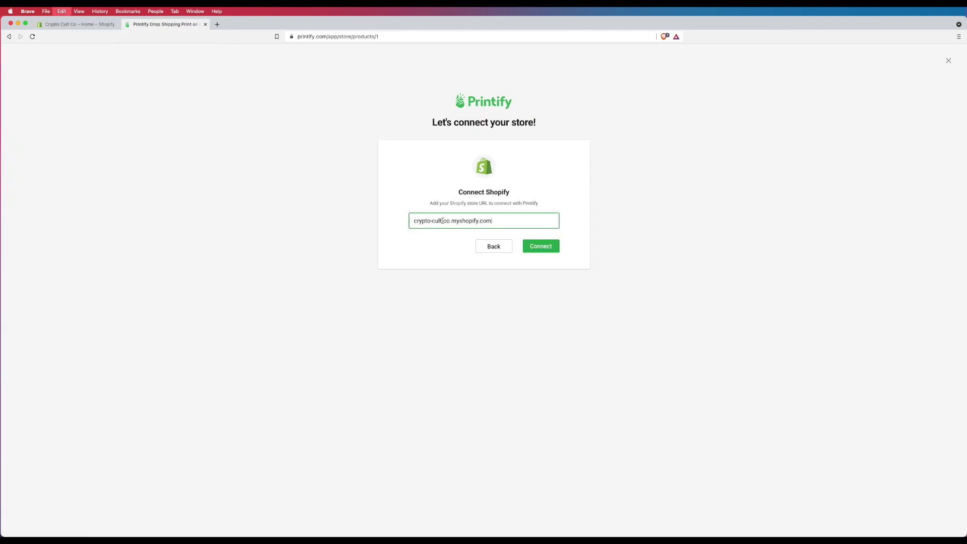
click(548, 247)
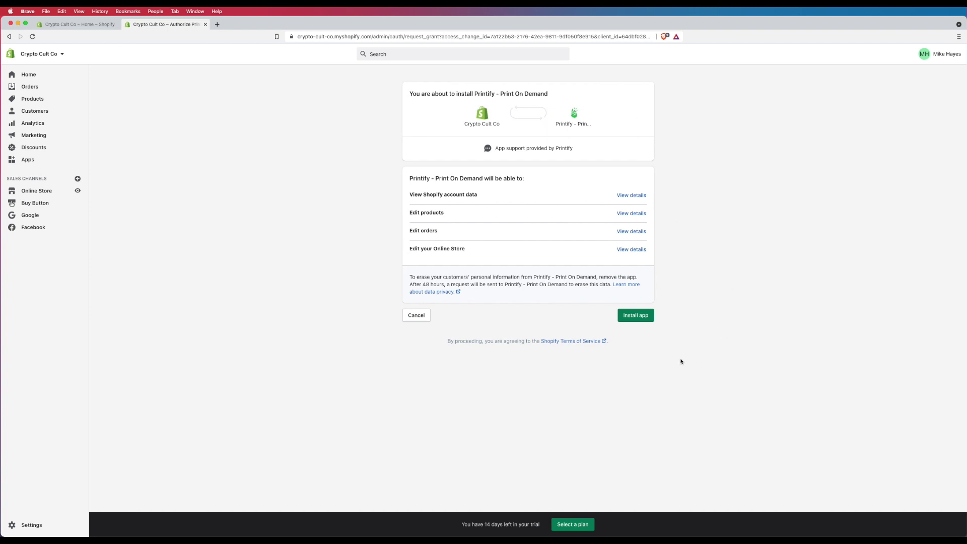
click(635, 316)
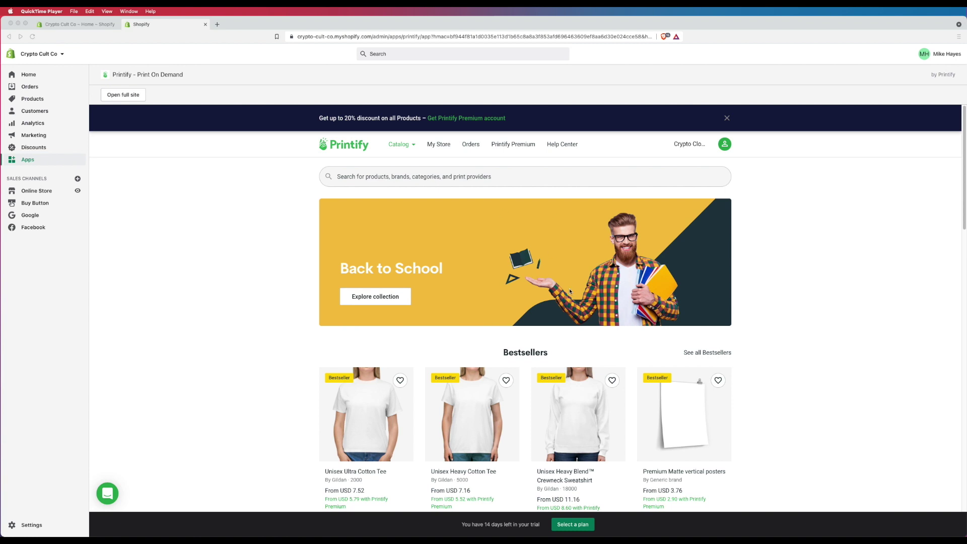
Open My Store in the Printify app and look through the unpublished products.
click(835, 240)
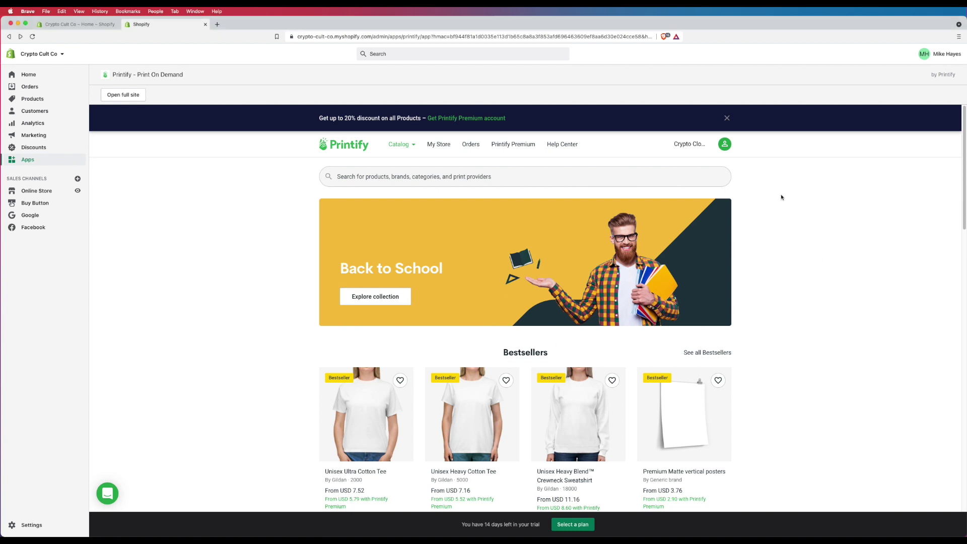
click(435, 144)
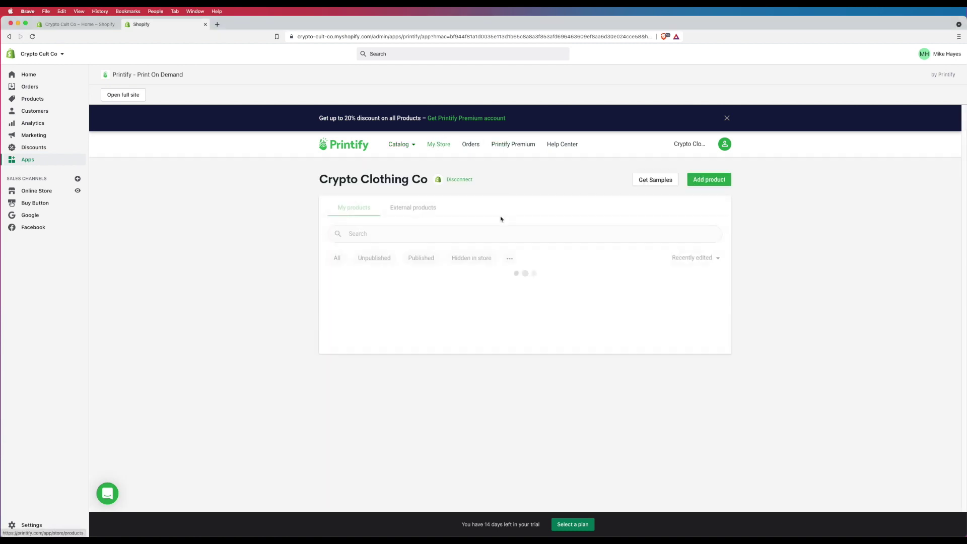
scroll(759, 305, down, 3)
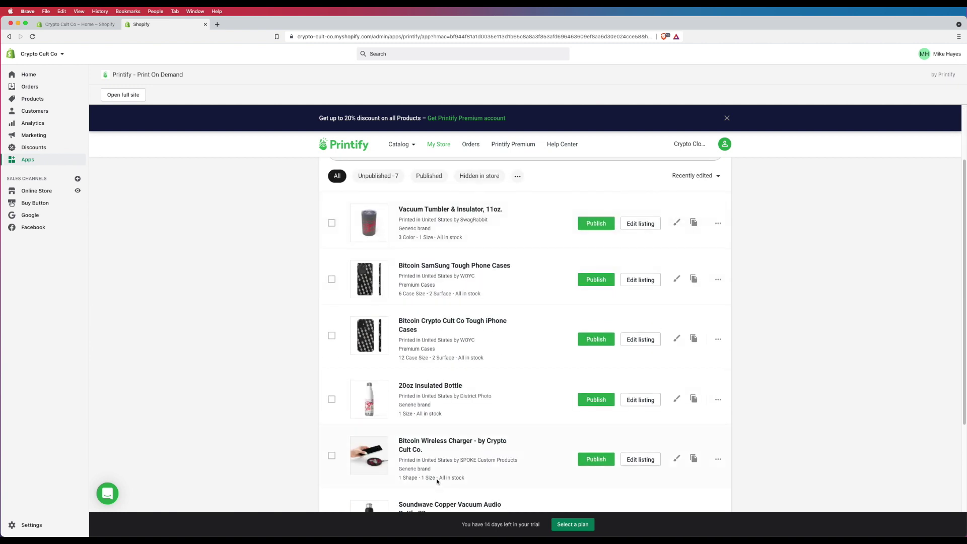
scroll(449, 363, up, 1)
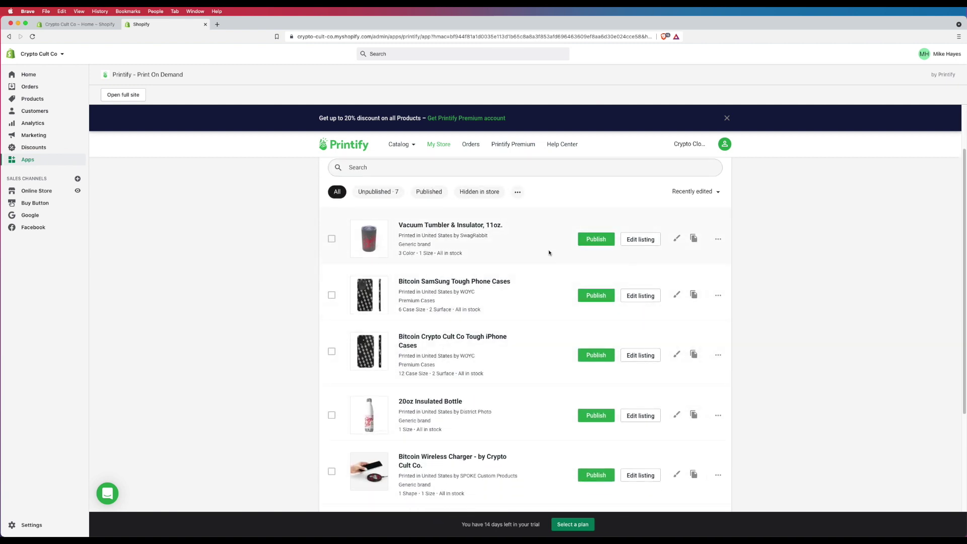
drag(503, 225, 402, 224)
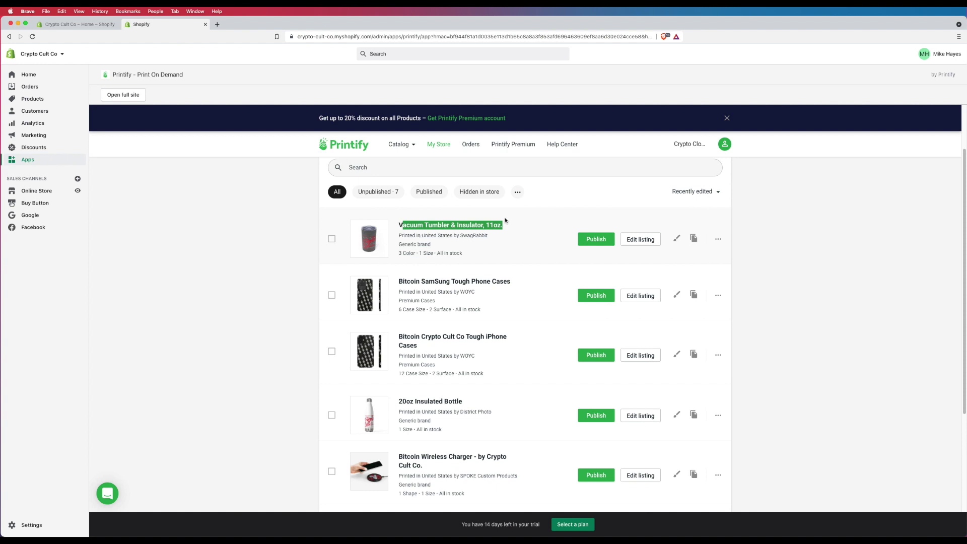
click(792, 221)
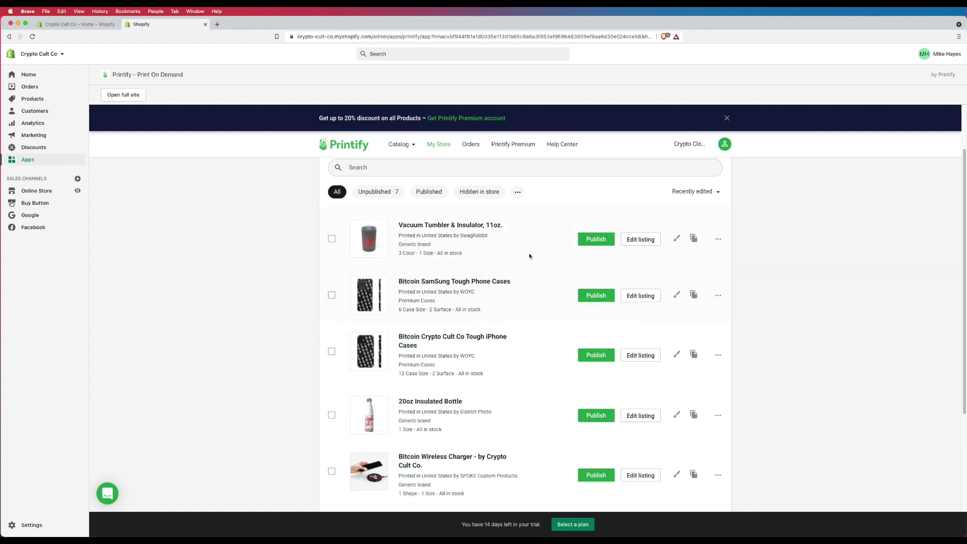
Publish all seven products to Shopify, from Vacuum Tumbler & Insulator, 11oz. through DTG Crew Socks.
click(594, 240)
click(596, 296)
click(596, 355)
click(596, 415)
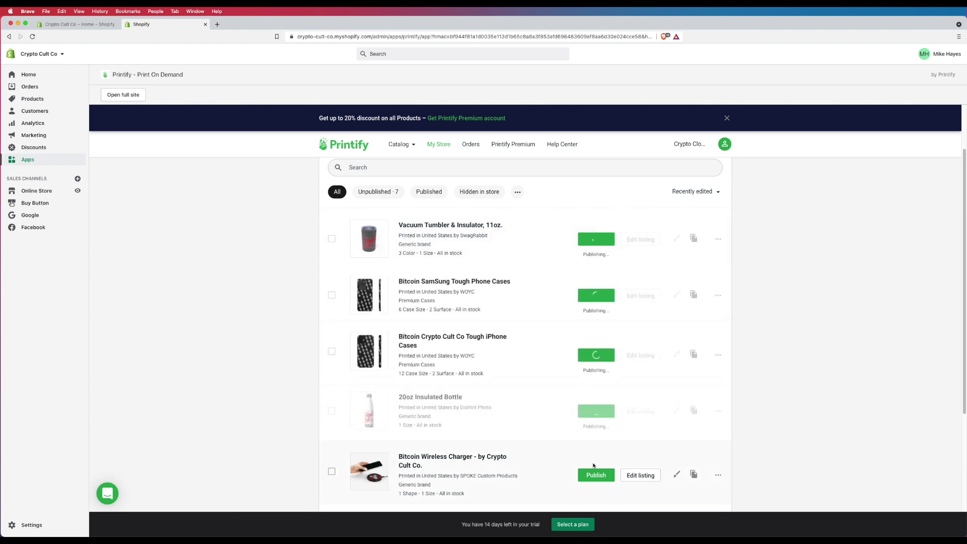
click(596, 475)
scroll(599, 453, down, 3)
click(607, 392)
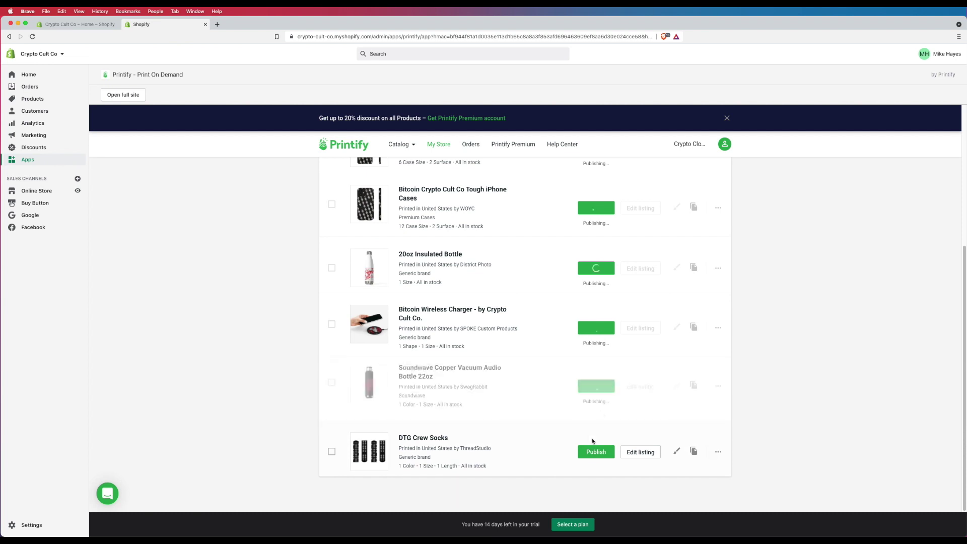
click(594, 452)
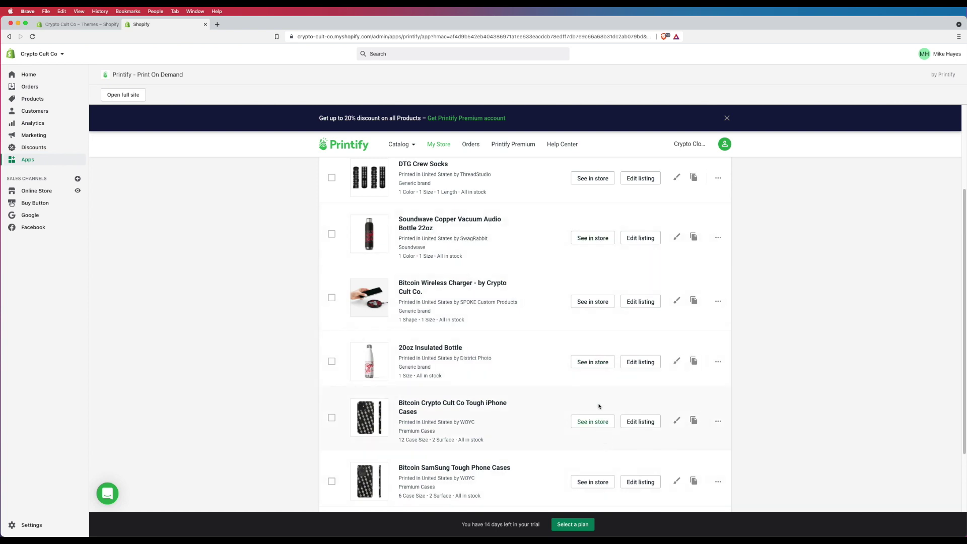
View the Soundwave Copper Vacuum Audio Bottle 22oz in the online store and examine its product page.
scroll(595, 393, up, 2)
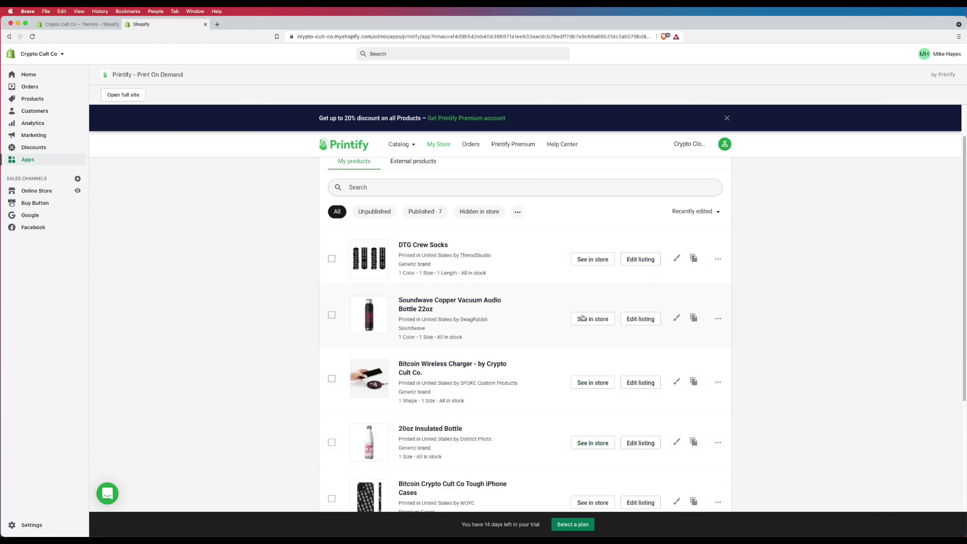
scroll(559, 331, down, 1)
click(593, 295)
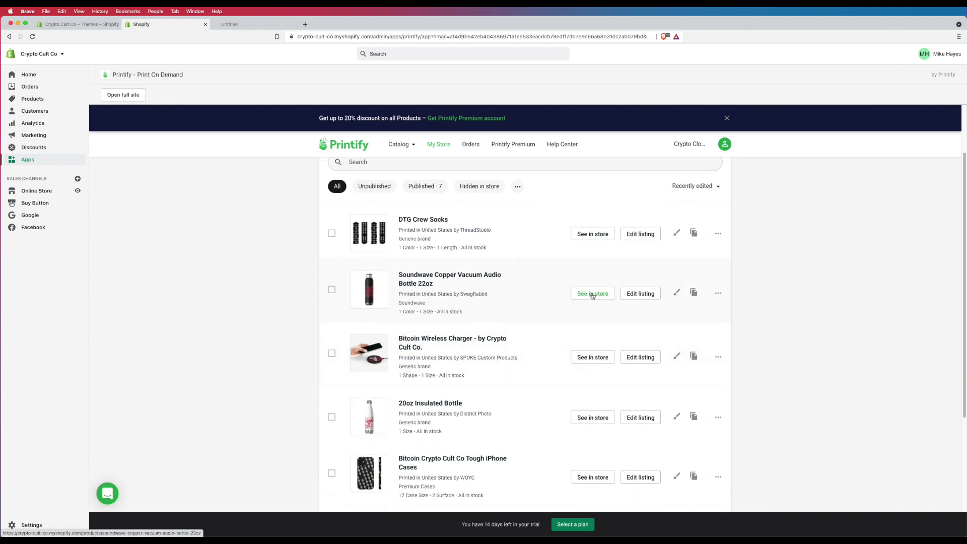
click(251, 24)
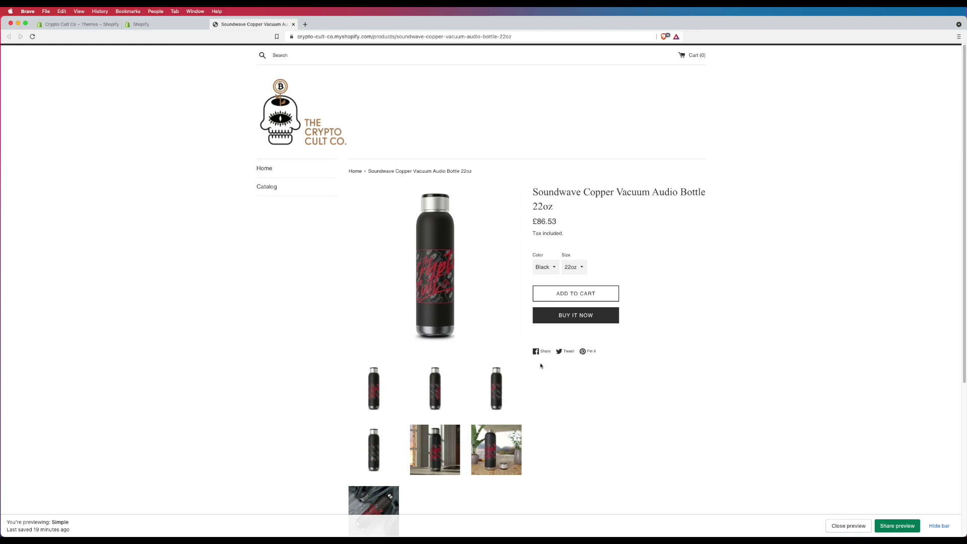
scroll(541, 393, down, 2)
scroll(483, 410, up, 2)
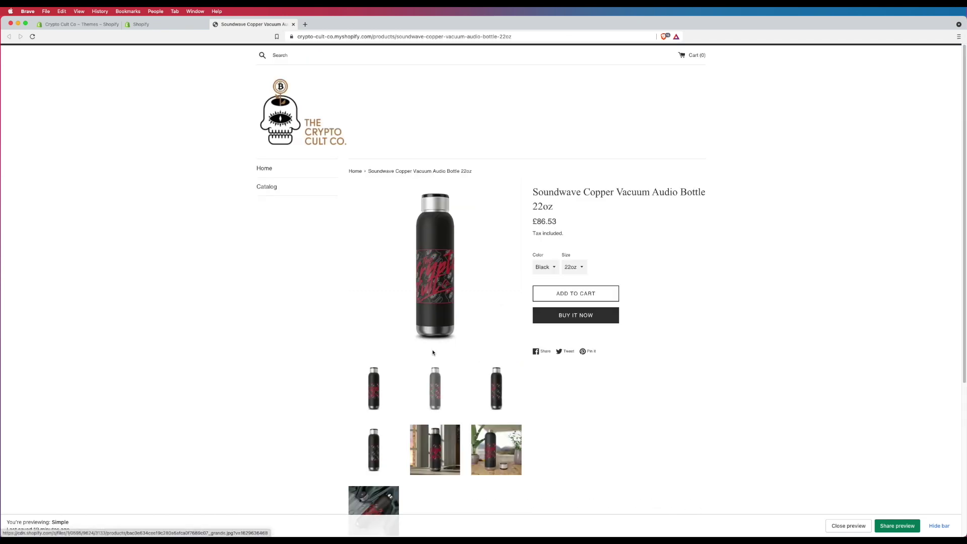
In Shopify's product list, open the Soundwave Copper Vacuum Audio Bottle 22oz and make the photo of it lying on dark fabric its main image.
click(156, 25)
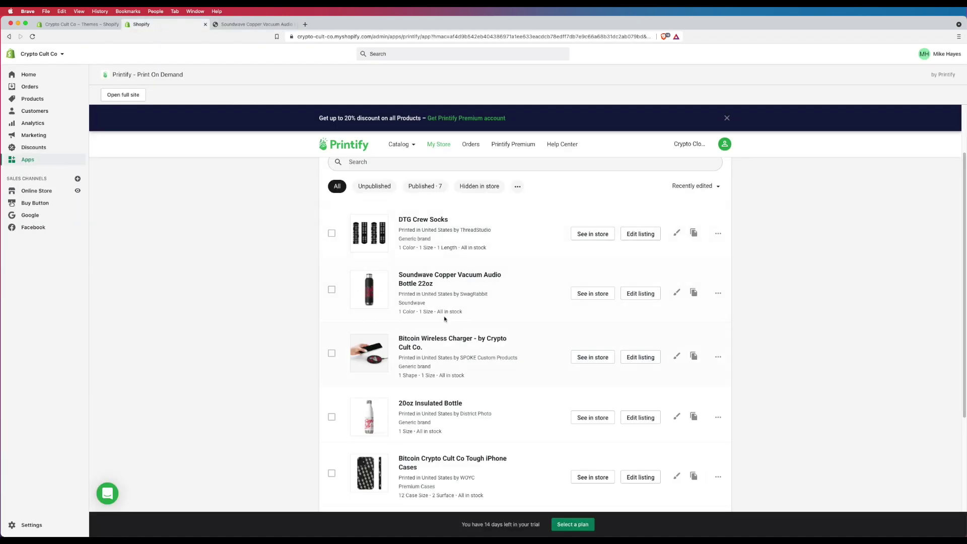
click(35, 103)
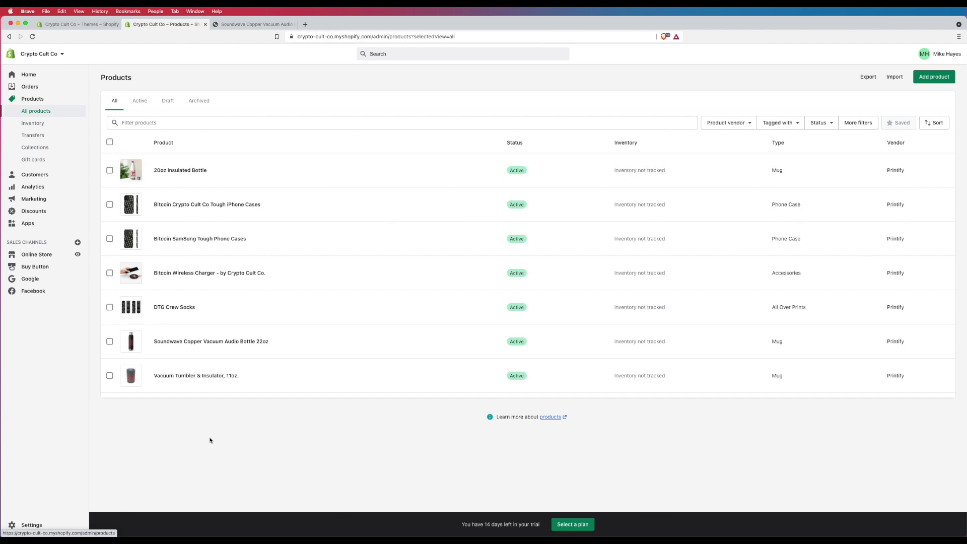
click(232, 343)
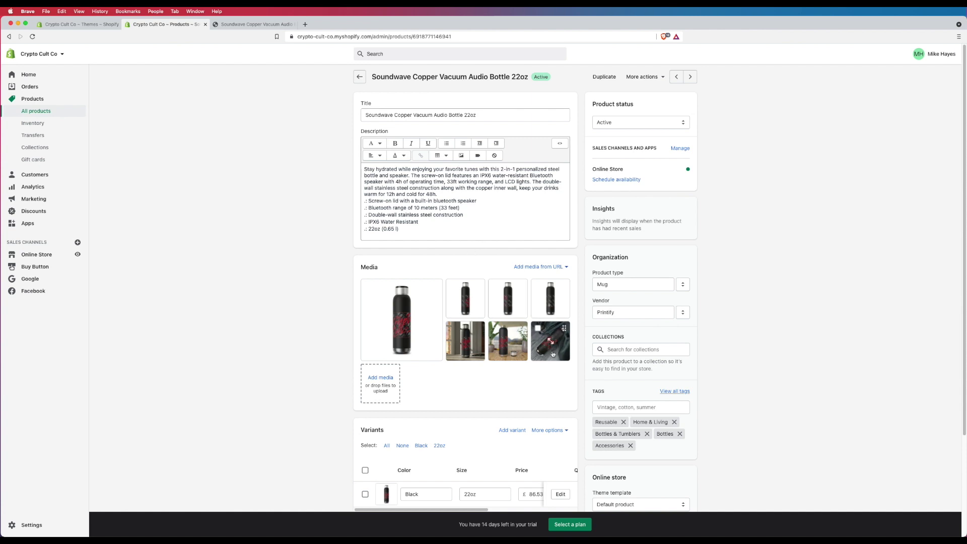
mouse_move(552, 348)
mouse_move(387, 354)
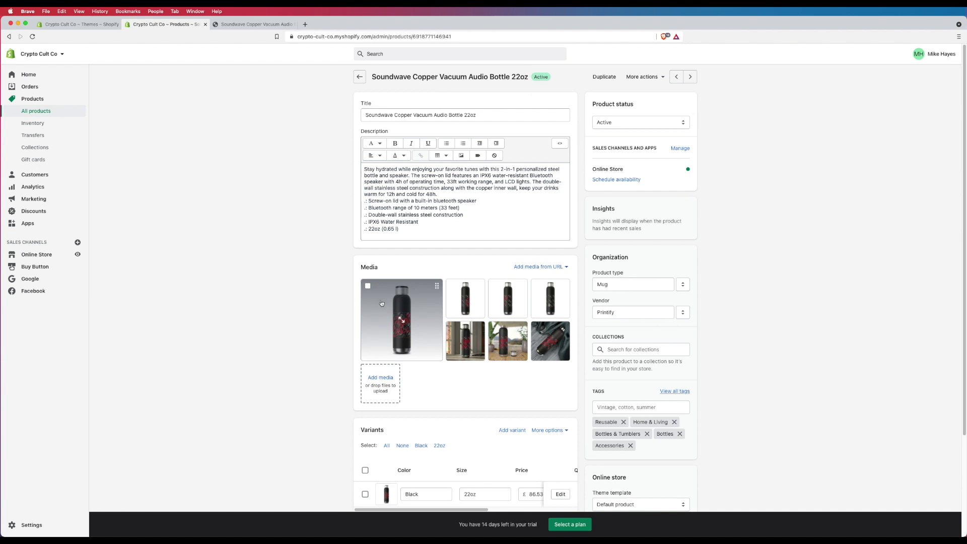
mouse_move(462, 347)
drag(462, 347, 398, 322)
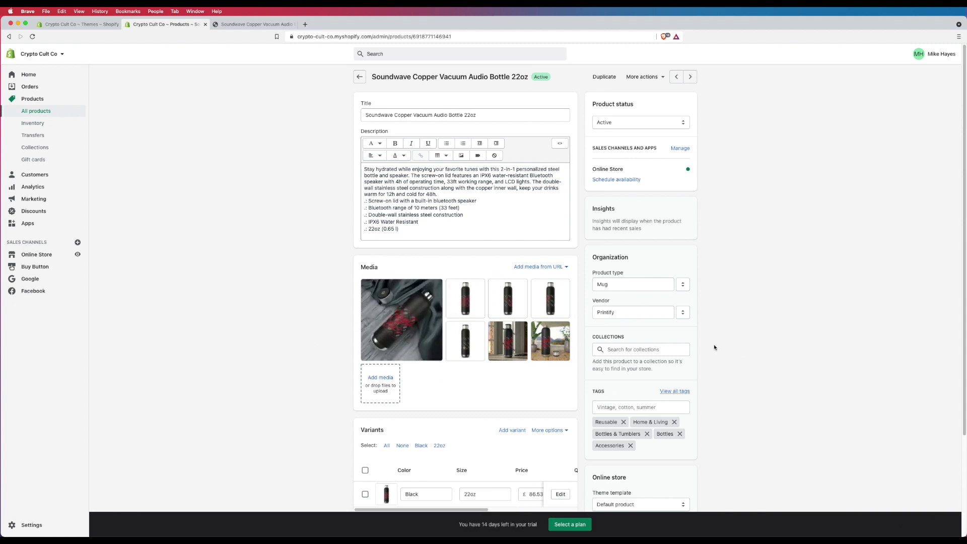
Add the Soundwave bottle to the Home page collection and save the product.
scroll(725, 362, down, 3)
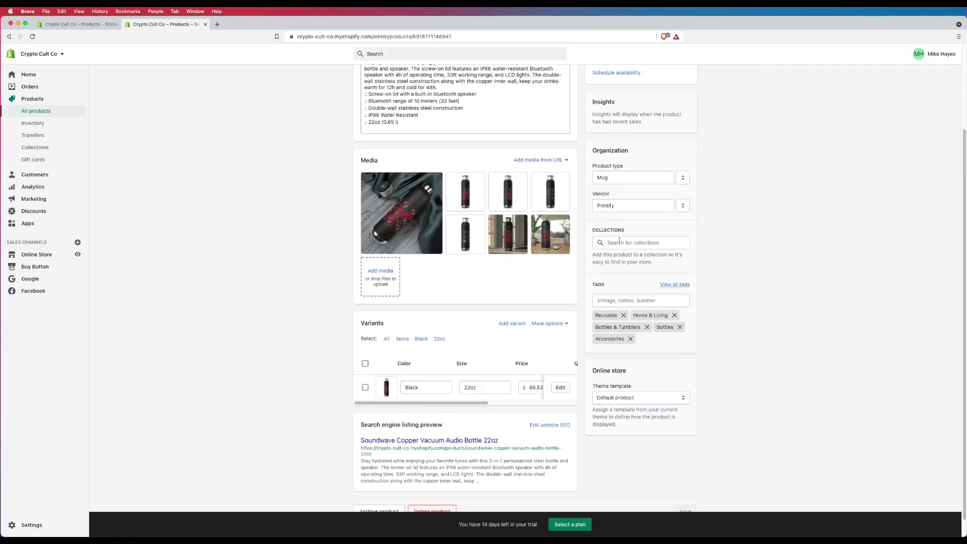
click(620, 241)
click(602, 259)
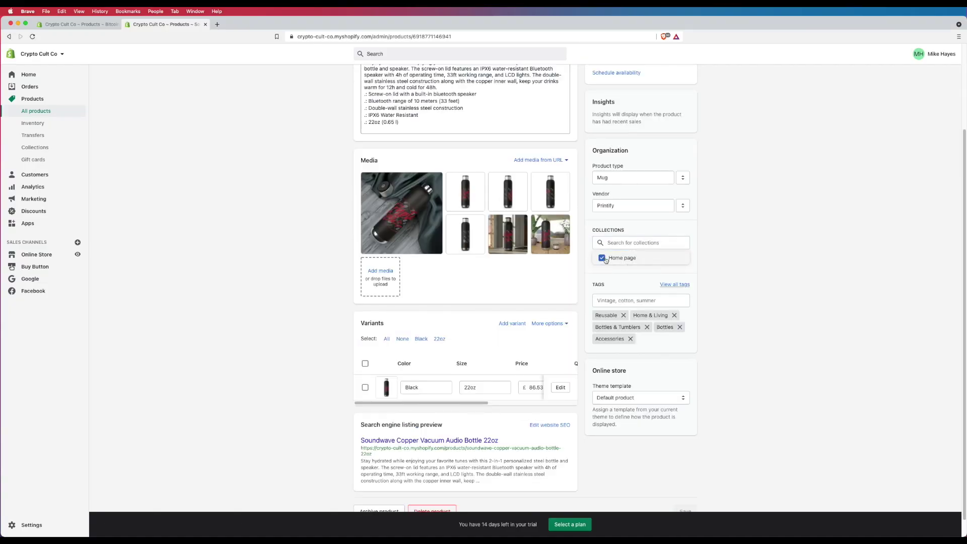
scroll(727, 478, down, 1)
click(685, 493)
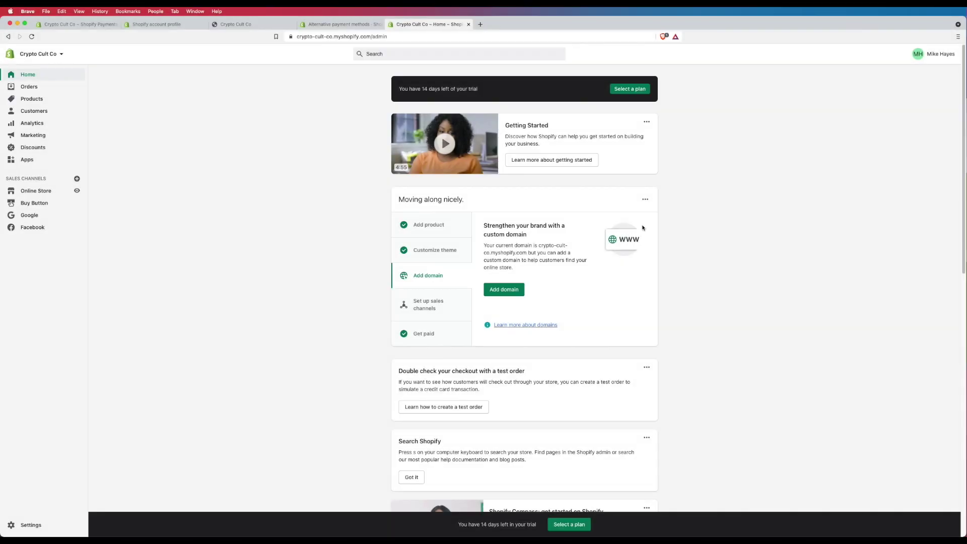
Open the payment settings from the home page's Get paid task and review the available payment providers.
click(26, 77)
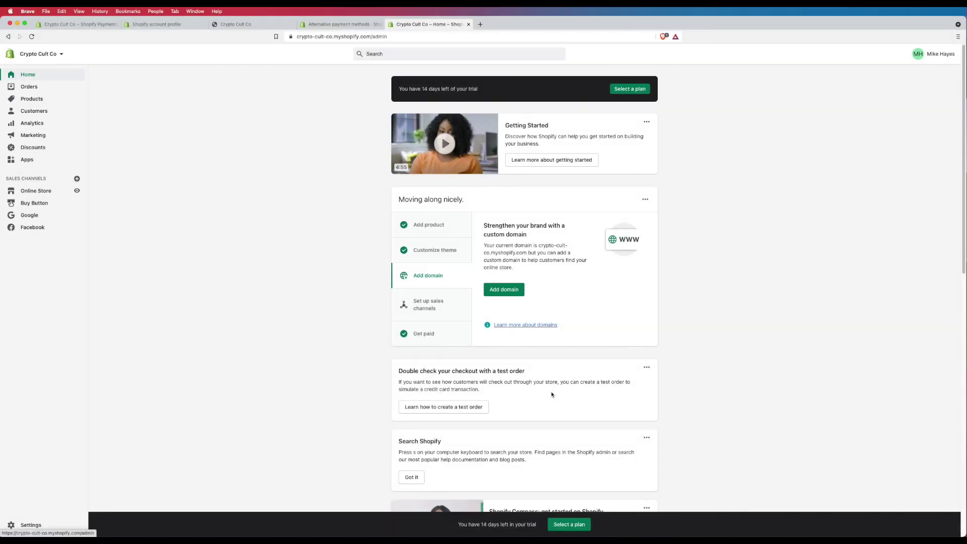
click(425, 337)
click(506, 274)
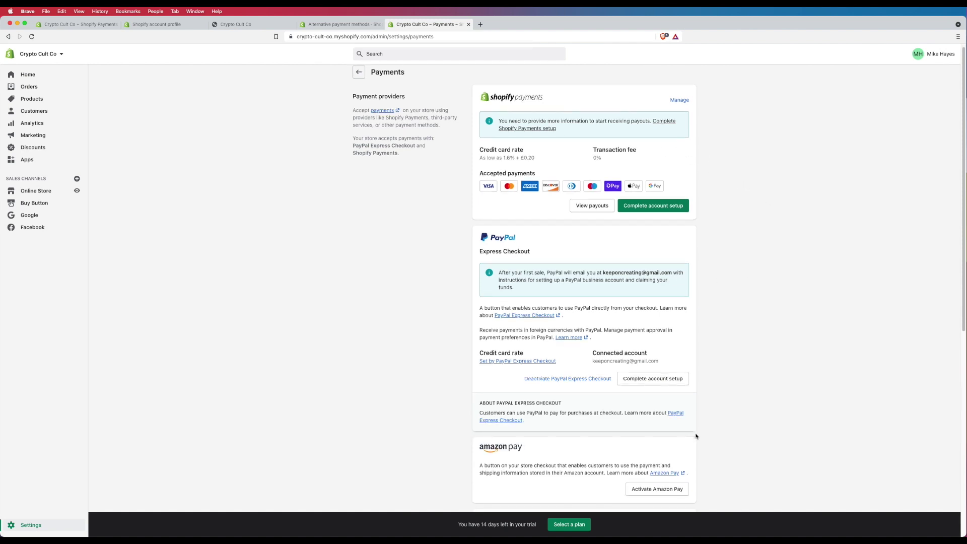
scroll(696, 437, down, 3)
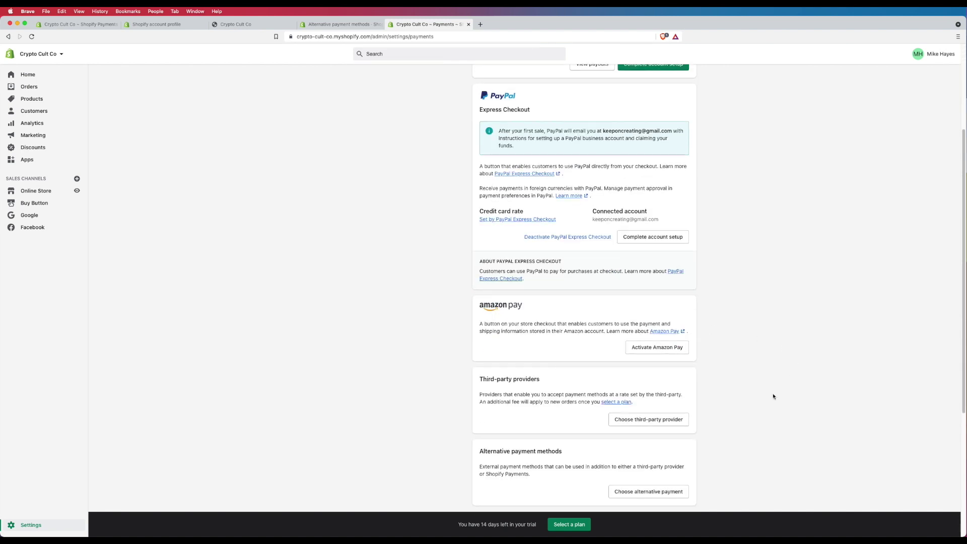
scroll(687, 351, down, 1)
scroll(699, 428, down, 1)
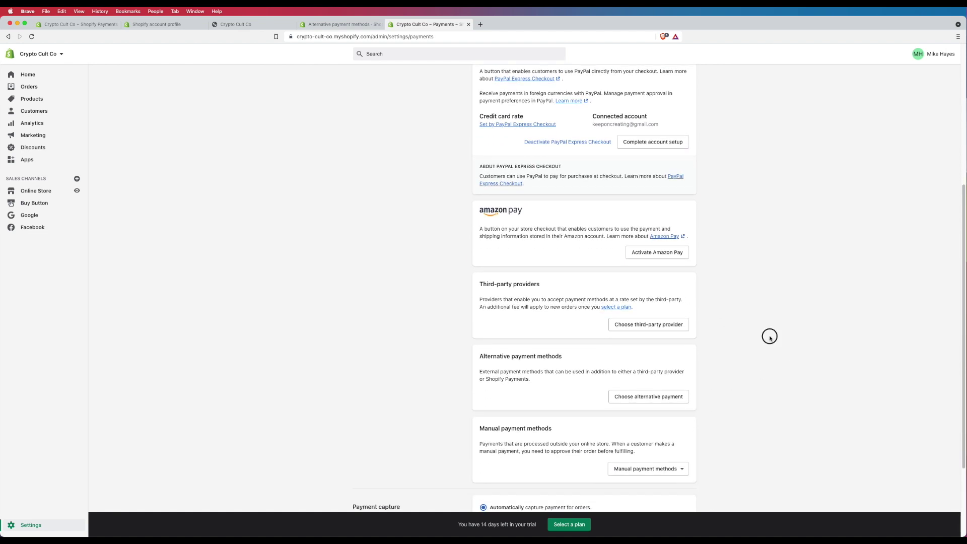
Open Coinbase Commerce among the alternative payment providers and examine its email, API key and cryptocurrency settings.
click(646, 398)
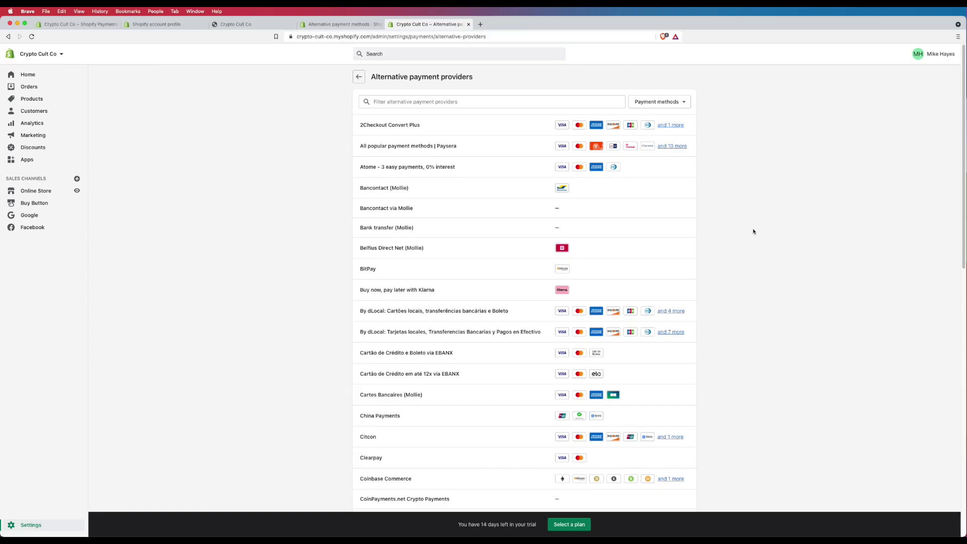
scroll(753, 231, down, 2)
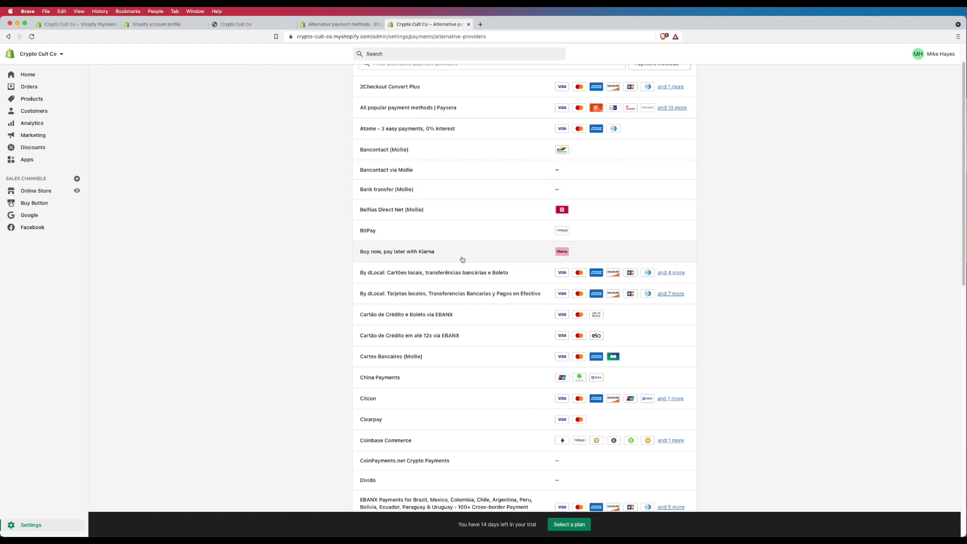
scroll(460, 261, down, 1)
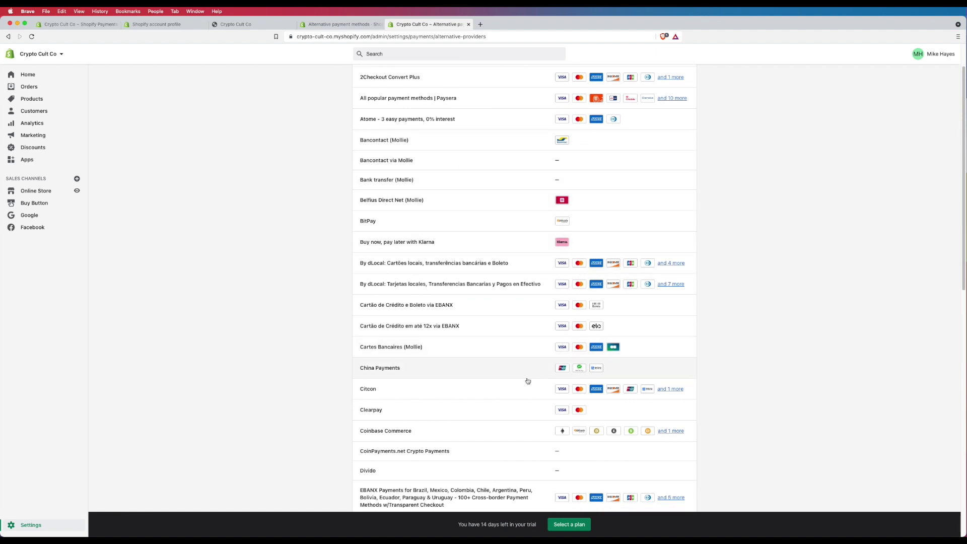
scroll(416, 424, down, 1)
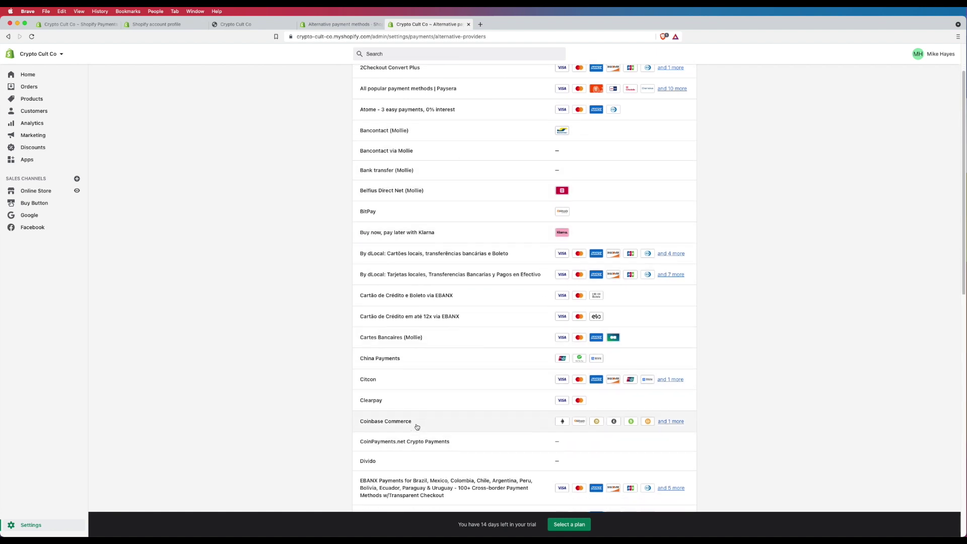
click(484, 419)
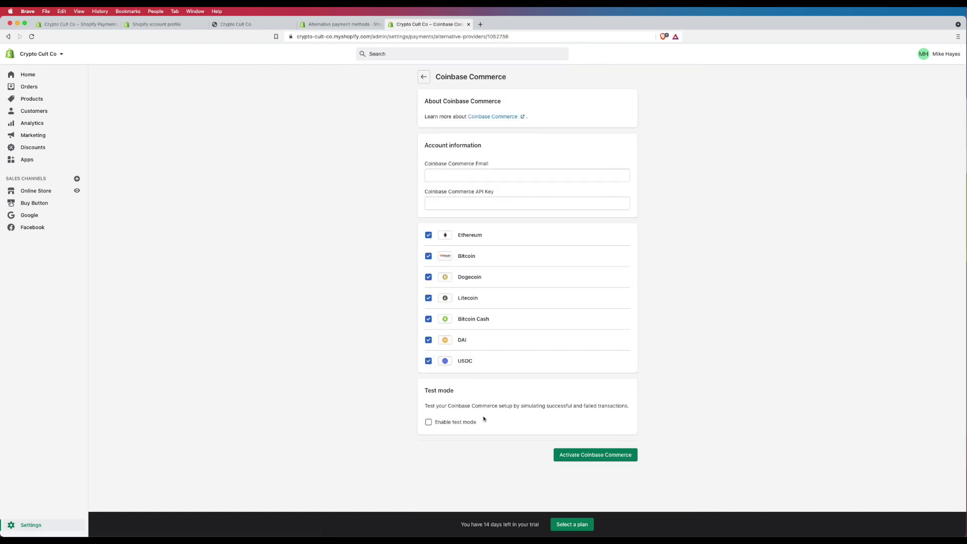
click(523, 175)
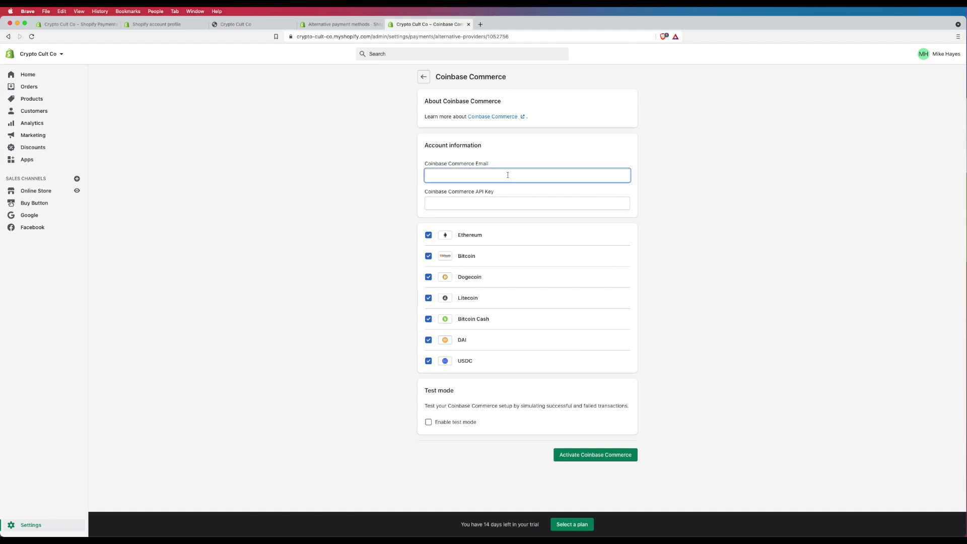
click(503, 204)
click(569, 221)
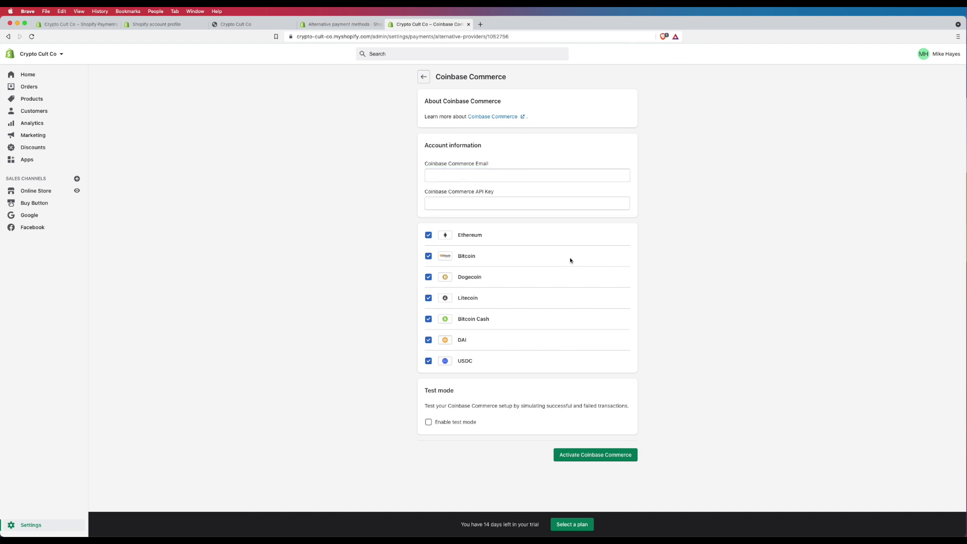